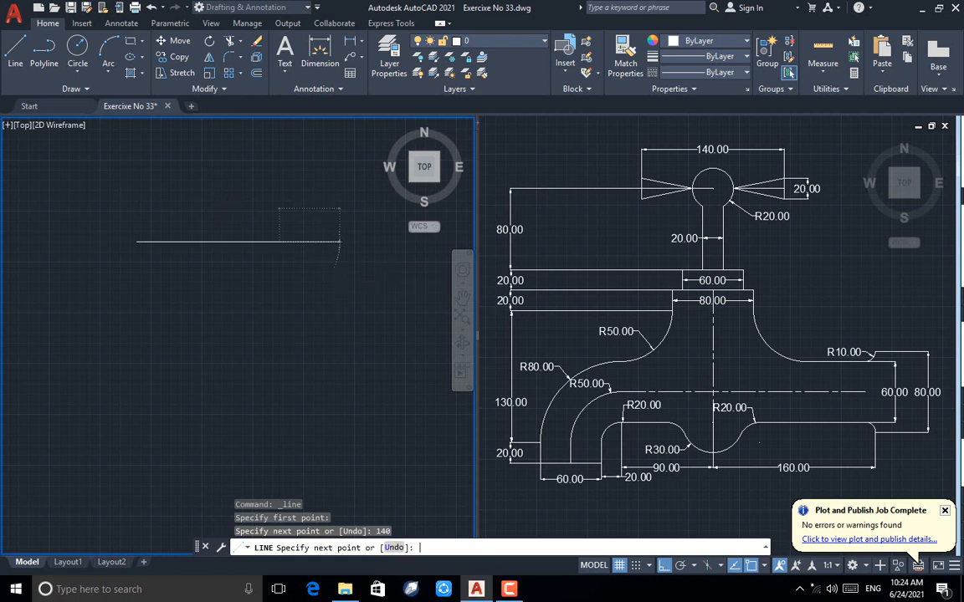
Finish the 140 horizontal line and draw a circle of radius 20 centred on its midpoint.
{"action": "key", "text": "Return"}
{"action": "type", "text": "c"}
{"action": "key", "text": "Return"}
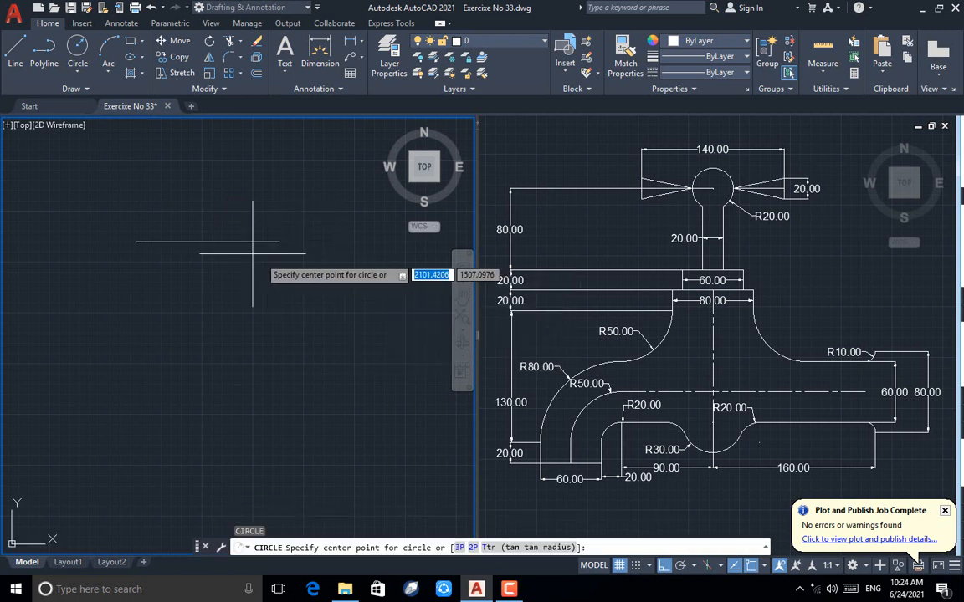
{"action": "left_click", "coordinate": [209, 241]}
{"action": "type", "text": "2"}
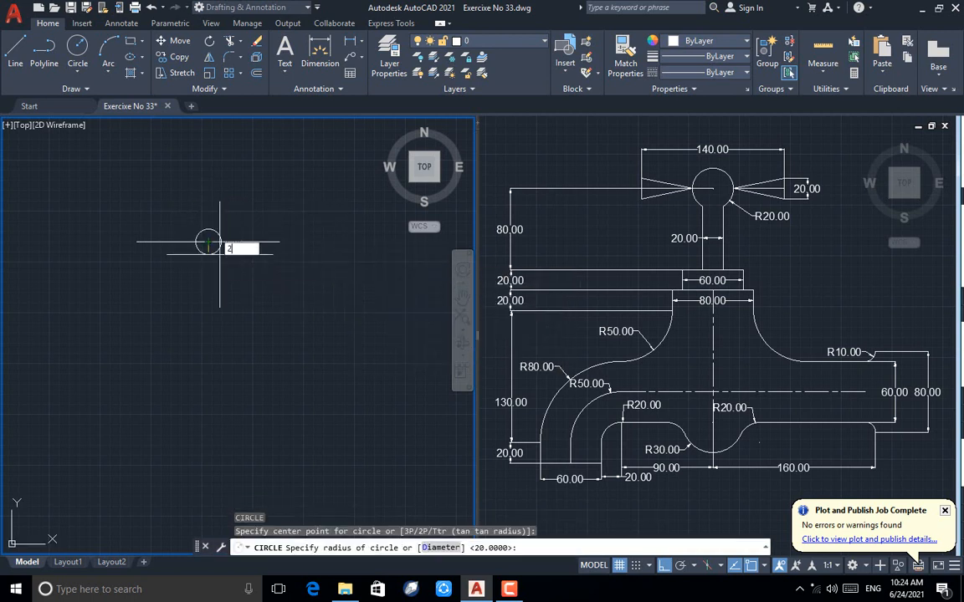
{"action": "key", "text": "Return"}
{"action": "key", "text": "Return"}
{"action": "key", "text": "Escape"}
Draw a line 10 upward from the horizontal line's right end, continuing to the circle's right quadrant.
{"action": "type", "text": "l"}
{"action": "key", "text": "Return"}
{"action": "scroll", "coordinate": [292, 260], "scroll_direction": "up", "scroll_amount": 1}
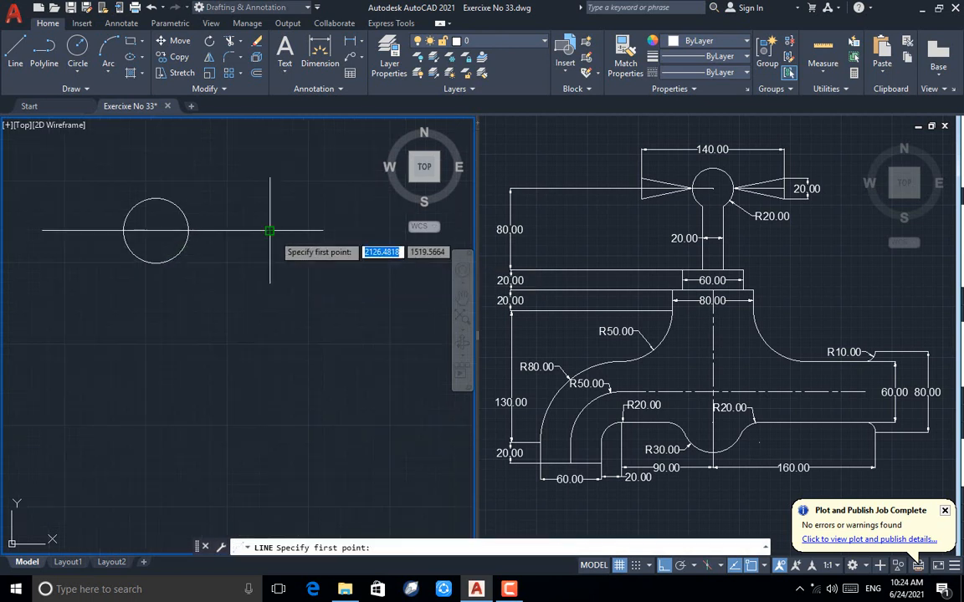
{"action": "left_click", "coordinate": [272, 231]}
{"action": "type", "text": "10"}
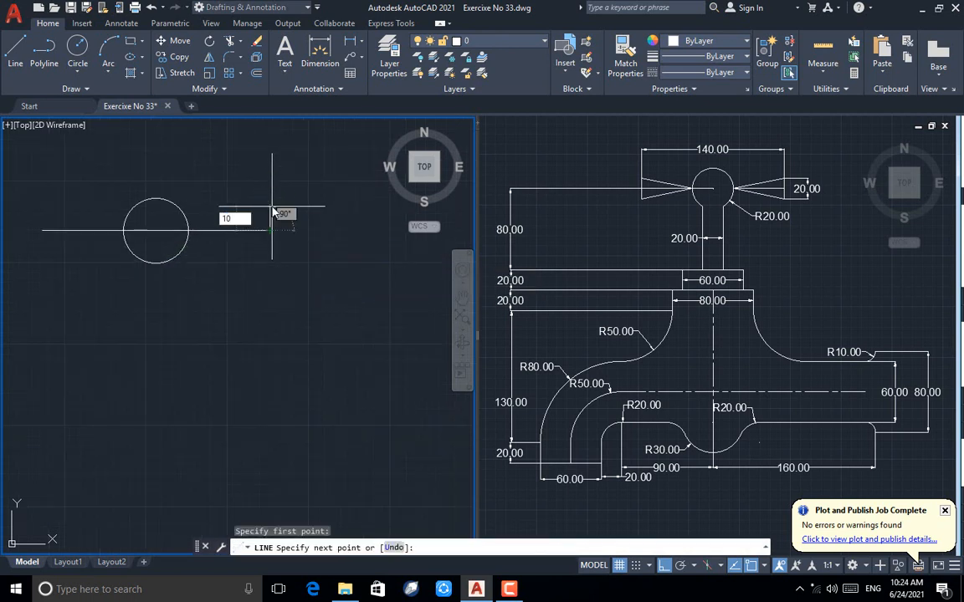
{"action": "key", "text": "Return"}
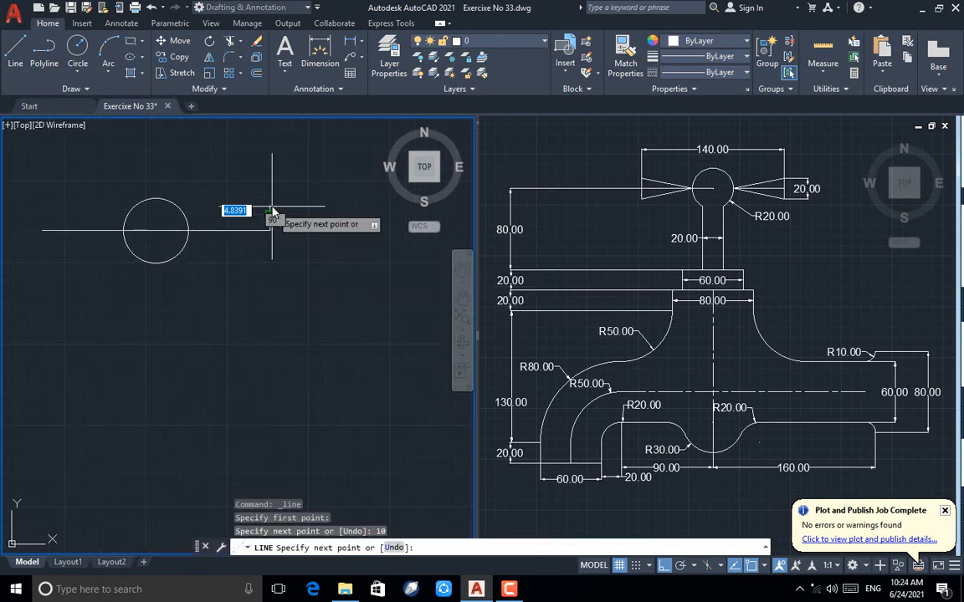
{"action": "left_click", "coordinate": [189, 230]}
{"action": "key", "text": "Return"}
Mirror the short vertical line and the sloping line about the horizontal line, keeping the originals.
{"action": "scroll", "coordinate": [205, 234], "scroll_direction": "up", "scroll_amount": 4}
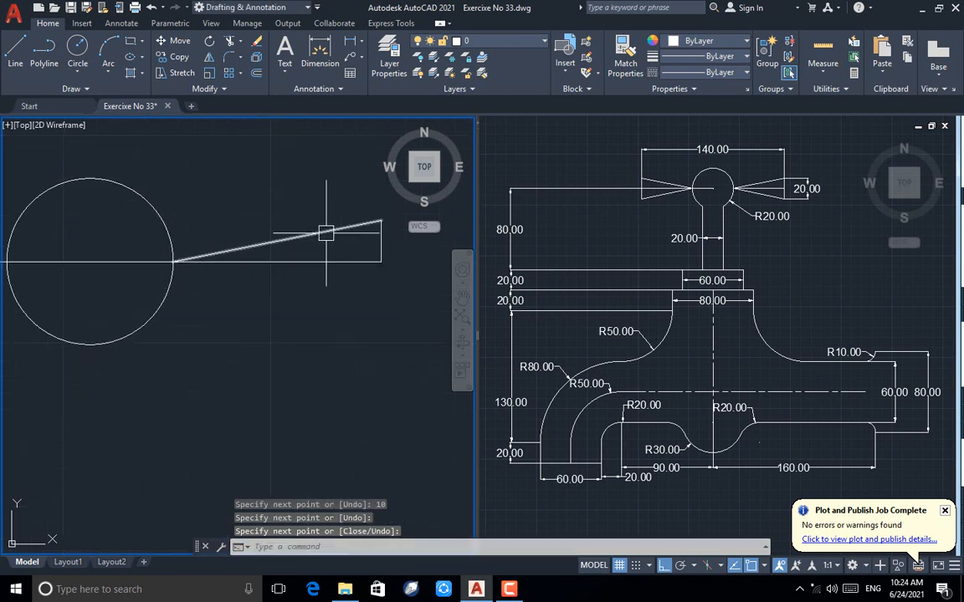
{"action": "scroll", "coordinate": [288, 257], "scroll_direction": "down", "scroll_amount": 2}
{"action": "scroll", "coordinate": [334, 237], "scroll_direction": "up", "scroll_amount": 2}
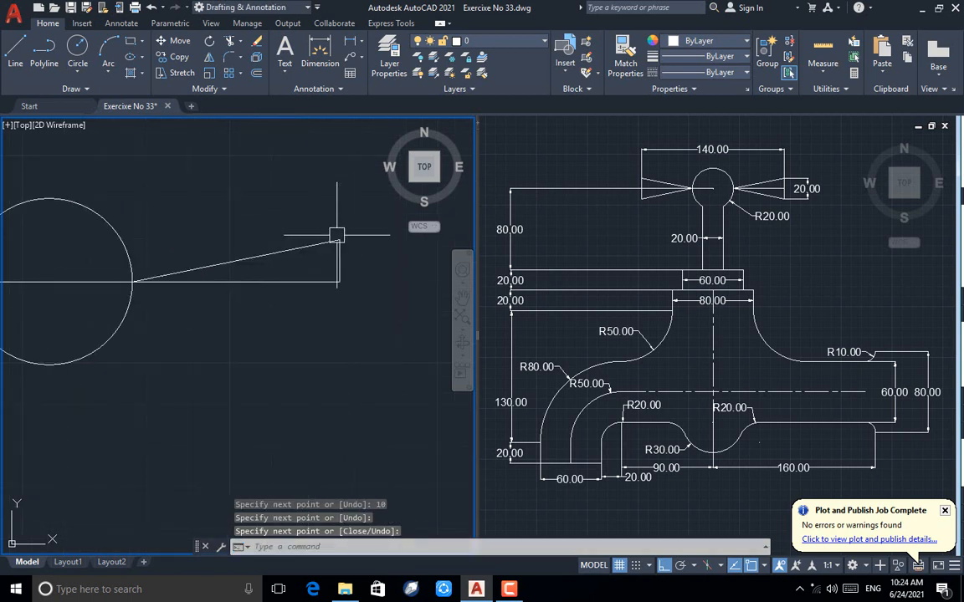
{"action": "left_click", "coordinate": [388, 242]}
{"action": "left_click", "coordinate": [286, 263]}
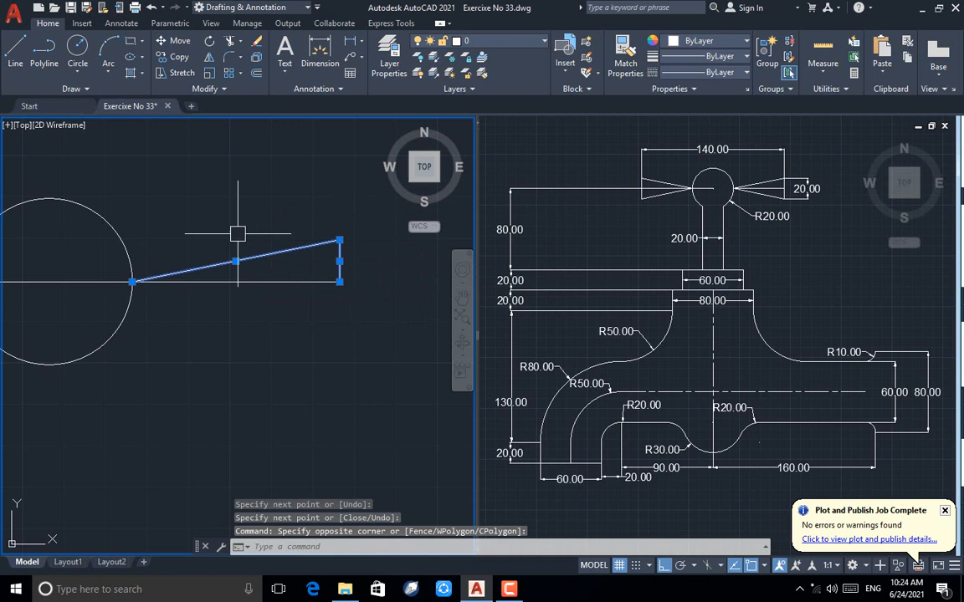
{"action": "left_click", "coordinate": [209, 57]}
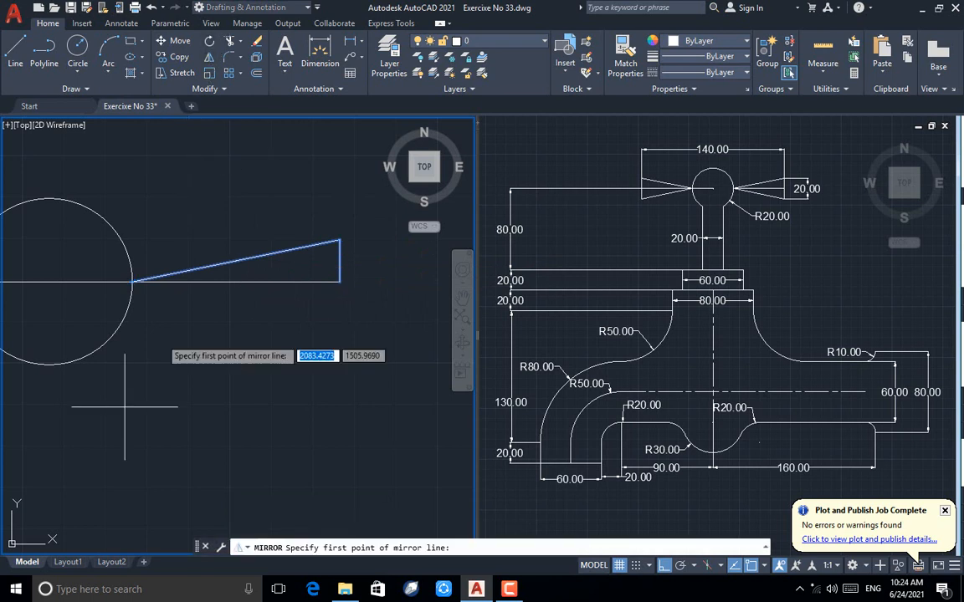
{"action": "left_click", "coordinate": [132, 282]}
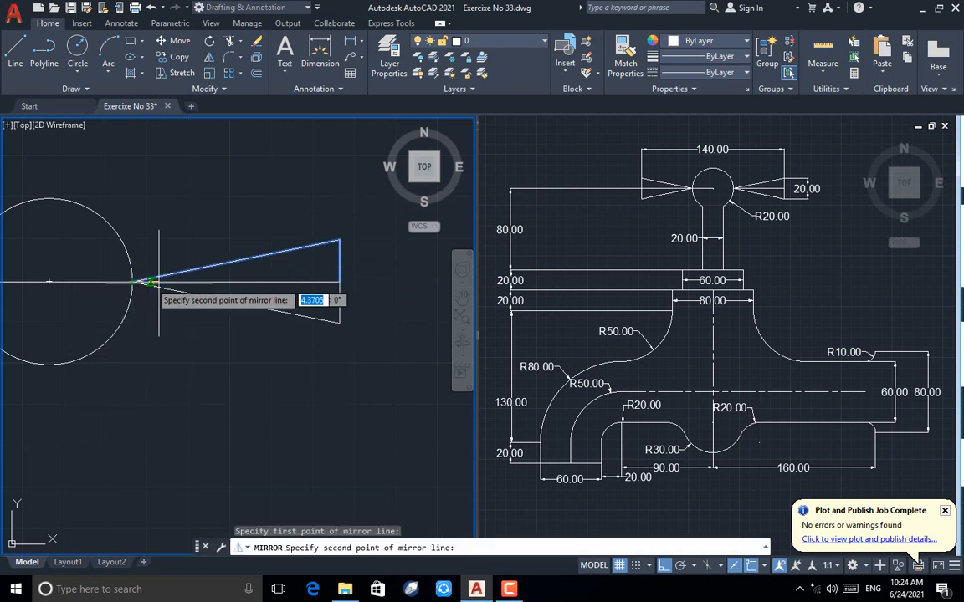
{"action": "left_click", "coordinate": [340, 282]}
{"action": "left_click", "coordinate": [357, 328]}
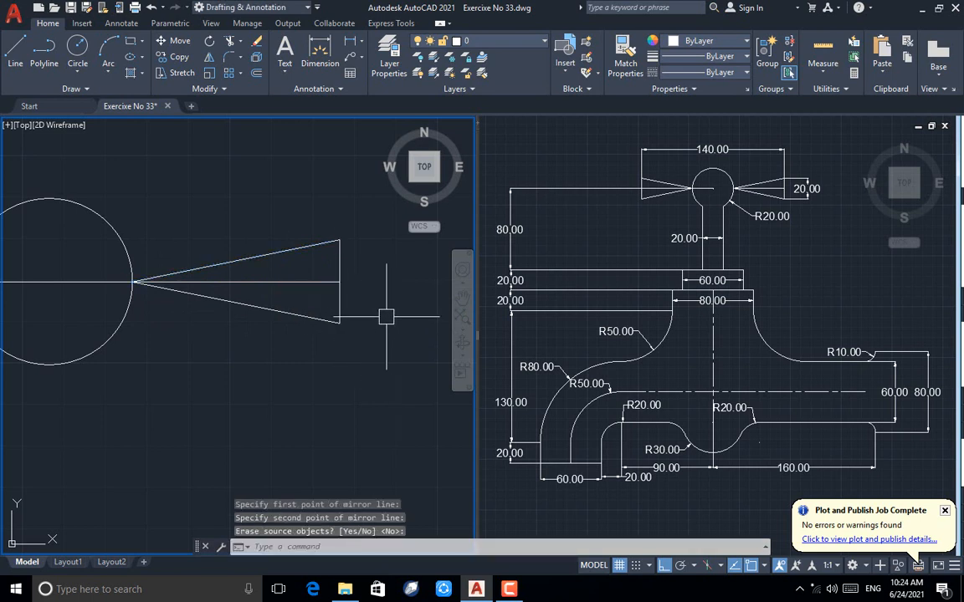
Mirror the whole right handle wedge about the circle's vertical axis, keeping the originals.
{"action": "left_click", "coordinate": [374, 260]}
{"action": "left_click", "coordinate": [310, 246]}
{"action": "left_click", "coordinate": [387, 308]}
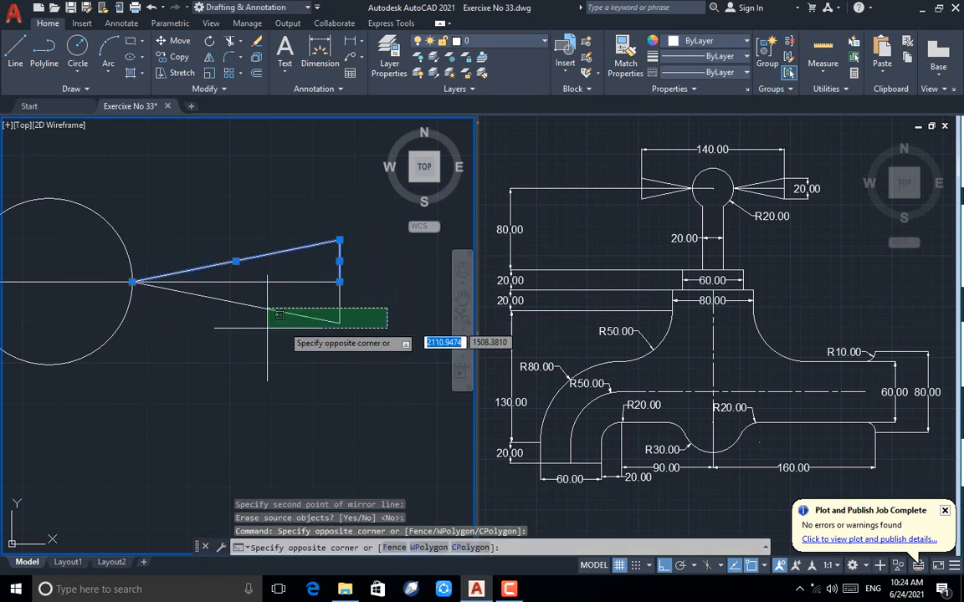
{"action": "left_click", "coordinate": [268, 327]}
{"action": "scroll", "coordinate": [365, 355], "scroll_direction": "down", "scroll_amount": 2}
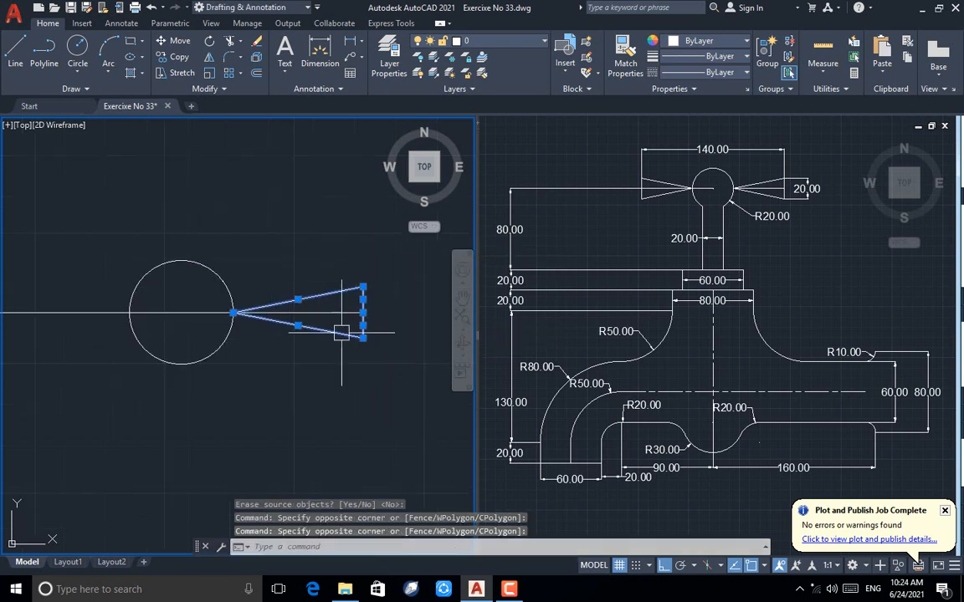
{"action": "left_click", "coordinate": [211, 59]}
{"action": "left_click", "coordinate": [182, 313]}
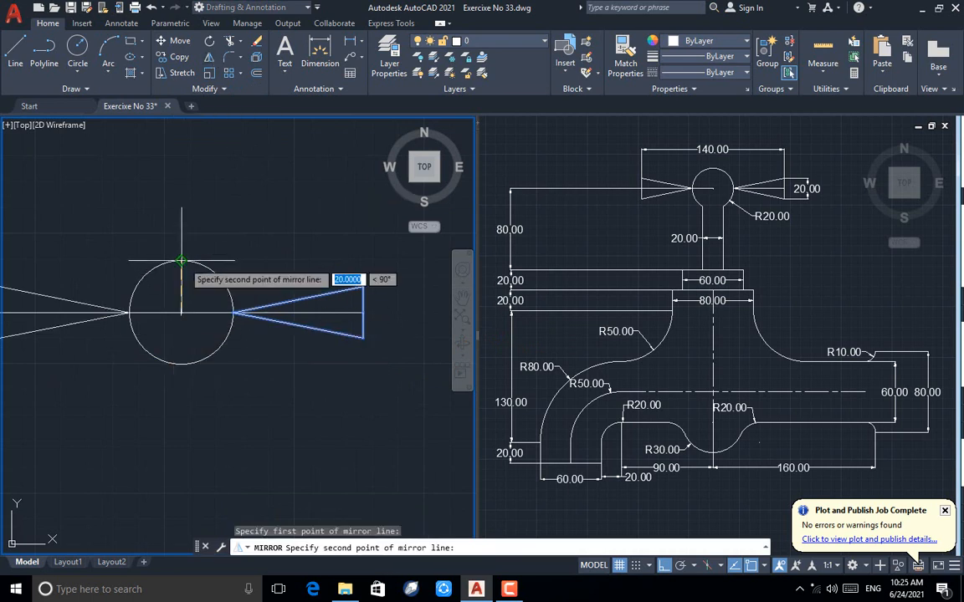
{"action": "left_click", "coordinate": [182, 261]}
{"action": "key", "text": "Return"}
{"action": "scroll", "coordinate": [273, 298], "scroll_direction": "down", "scroll_amount": 1}
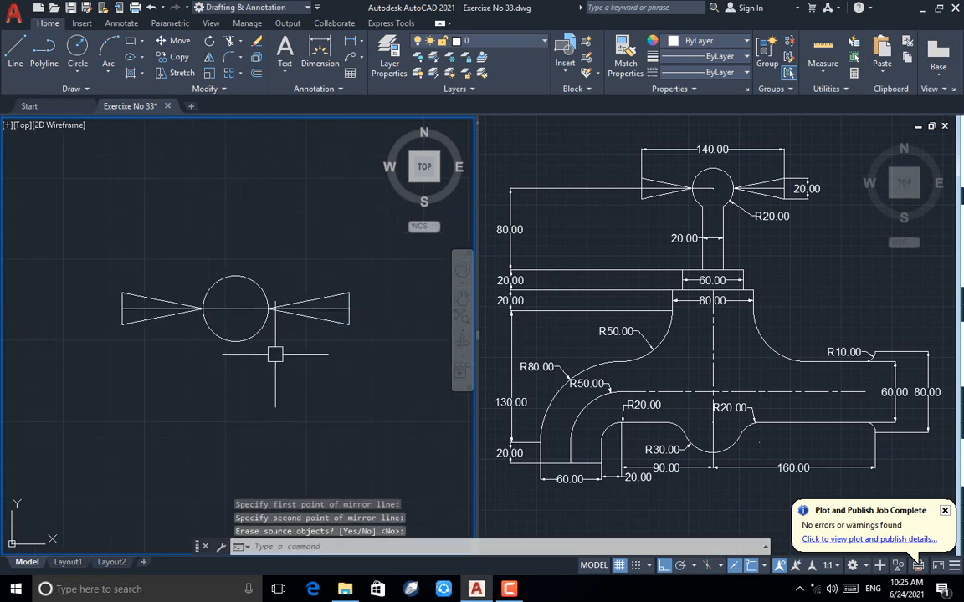
Draw a vertical line 80 long downward from the circle's centre.
{"action": "scroll", "coordinate": [235, 393], "scroll_direction": "up", "scroll_amount": 2}
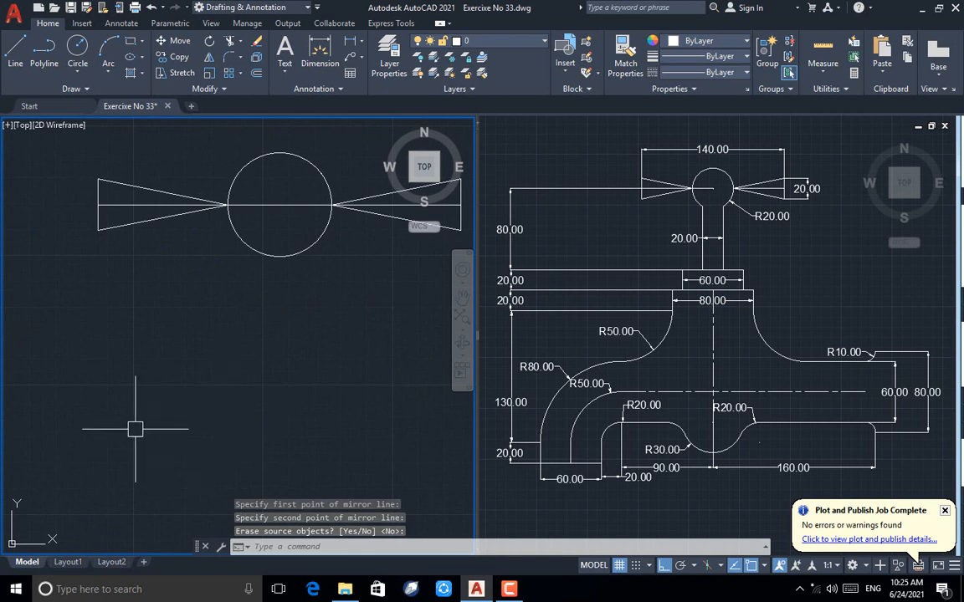
{"action": "scroll", "coordinate": [136, 429], "scroll_direction": "down", "scroll_amount": 2}
{"action": "left_click", "coordinate": [15, 51]}
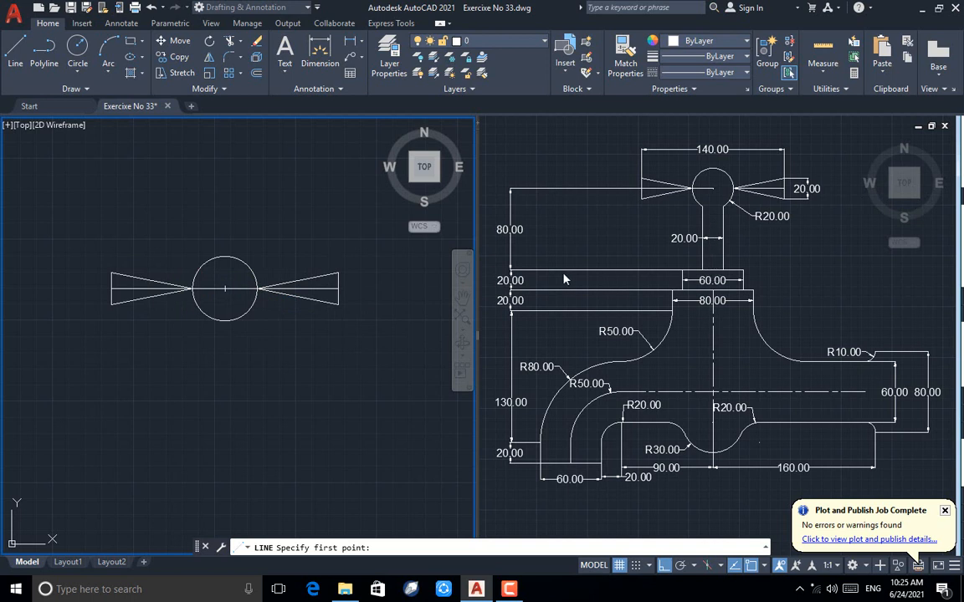
{"action": "left_click", "coordinate": [224, 289]}
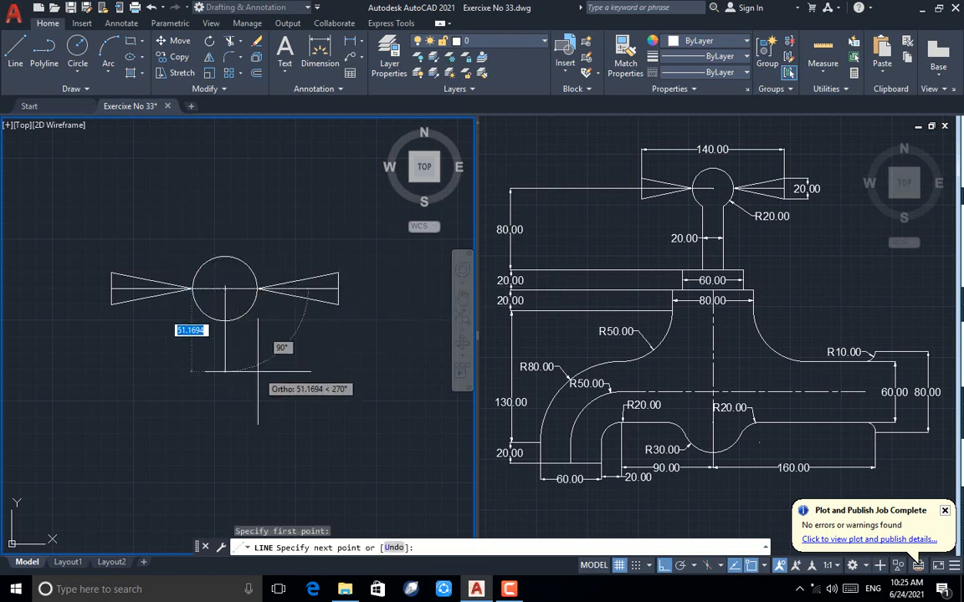
{"action": "type", "text": "80"}
{"action": "key", "text": "Return"}
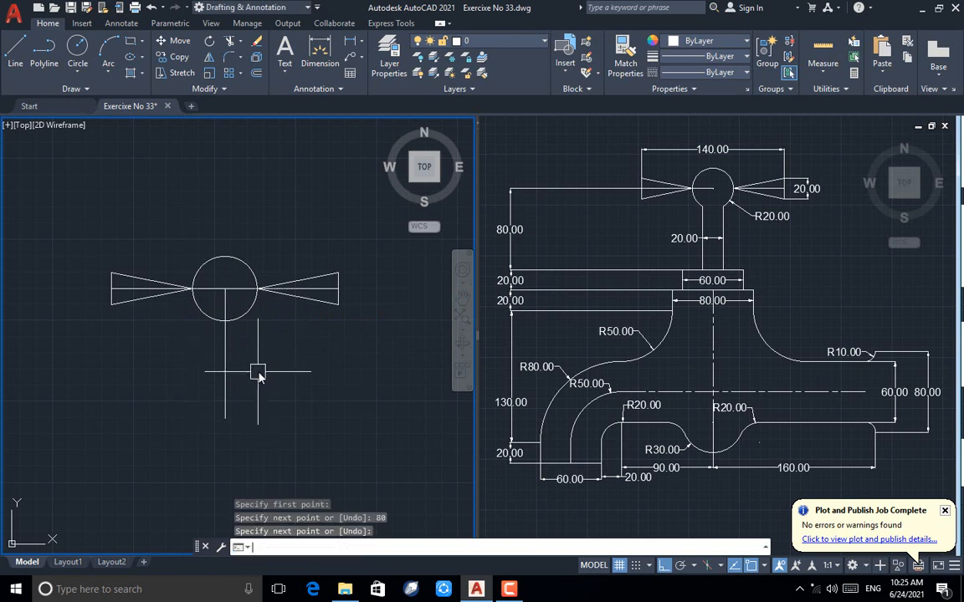
{"action": "scroll", "coordinate": [274, 329], "scroll_direction": "down", "scroll_amount": 1}
{"action": "scroll", "coordinate": [247, 375], "scroll_direction": "up", "scroll_amount": 1}
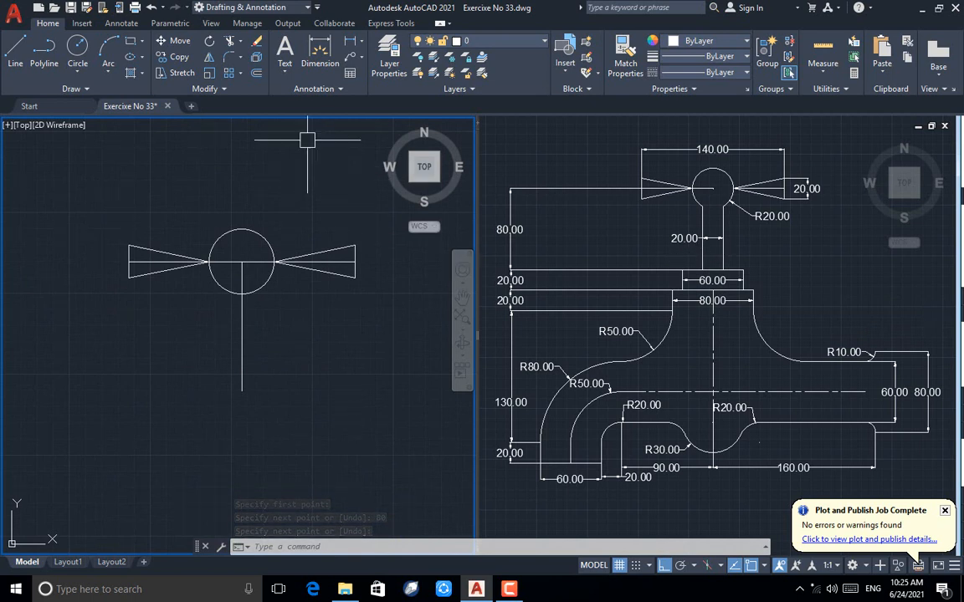
Offset the vertical centre line by 10 to both sides to form the stem's edges.
{"action": "left_click", "coordinate": [256, 73]}
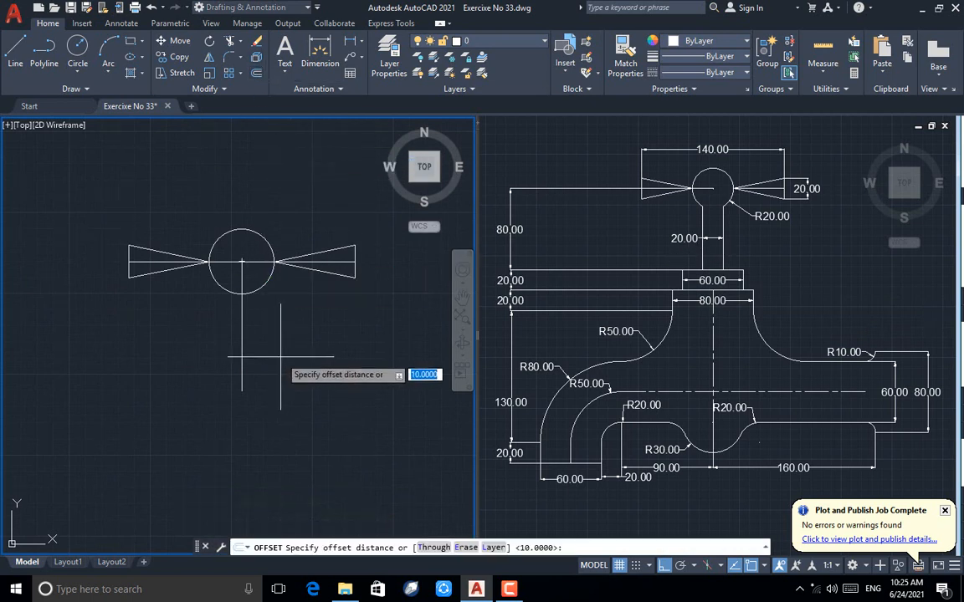
{"action": "type", "text": "10"}
{"action": "key", "text": "Return"}
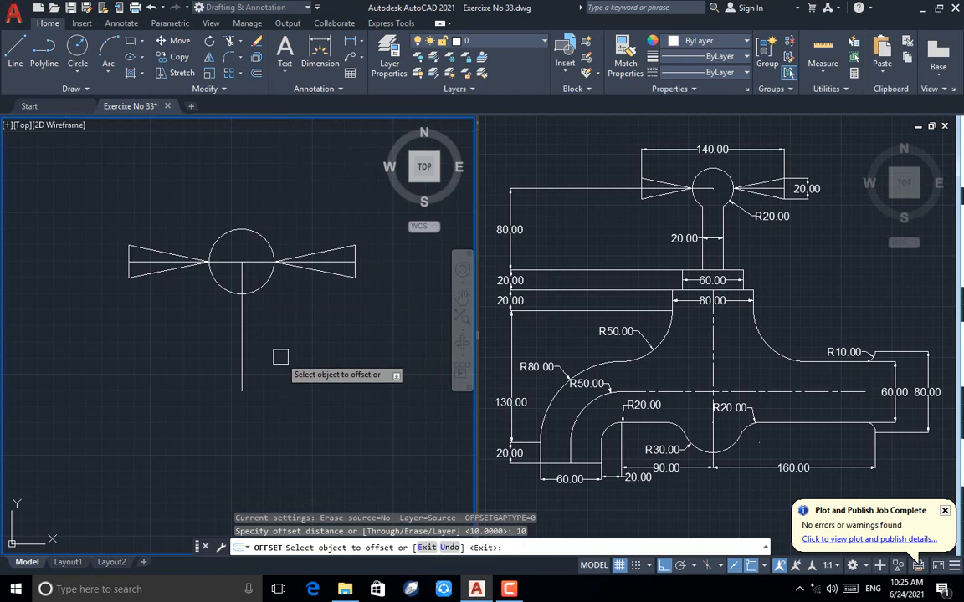
{"action": "left_click", "coordinate": [241, 335]}
{"action": "left_click", "coordinate": [292, 346]}
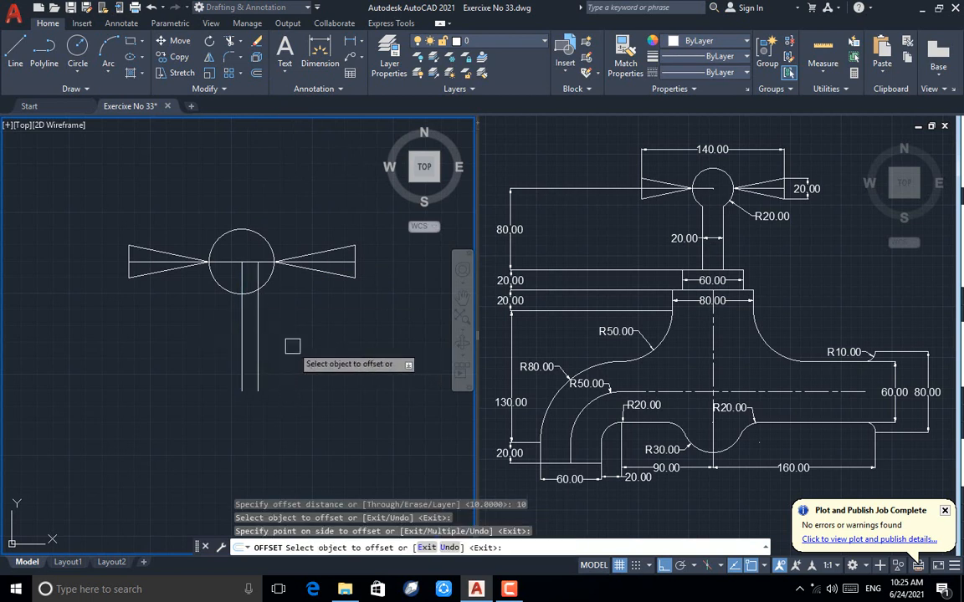
{"action": "left_click", "coordinate": [242, 345]}
{"action": "left_click", "coordinate": [216, 341]}
{"action": "key", "text": "Escape"}
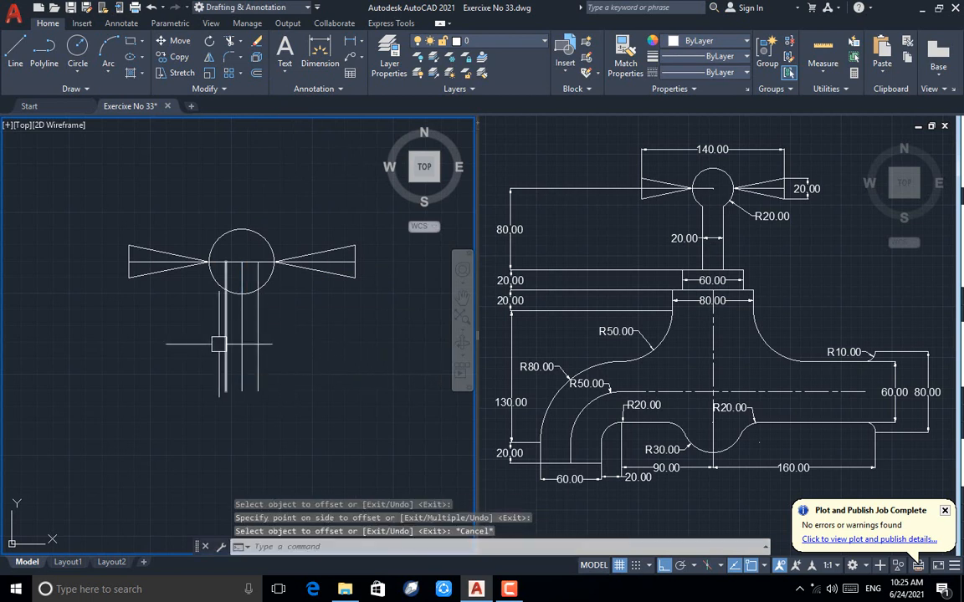
Draw a 60 by 20 rectangle from lines below the stem, centred on the lower end of the centre line.
{"action": "left_click", "coordinate": [15, 52]}
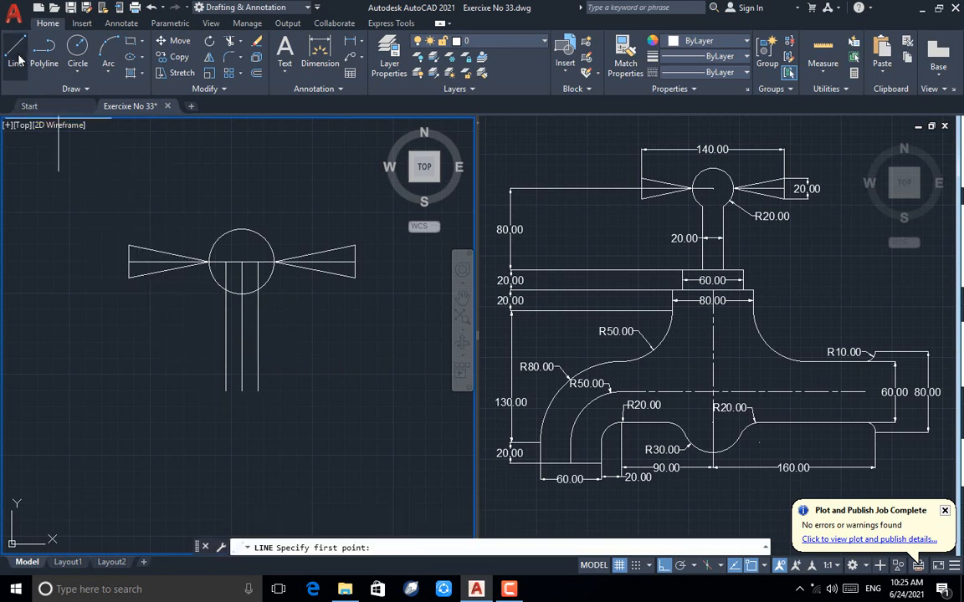
{"action": "left_click", "coordinate": [241, 390]}
{"action": "type", "text": "30"}
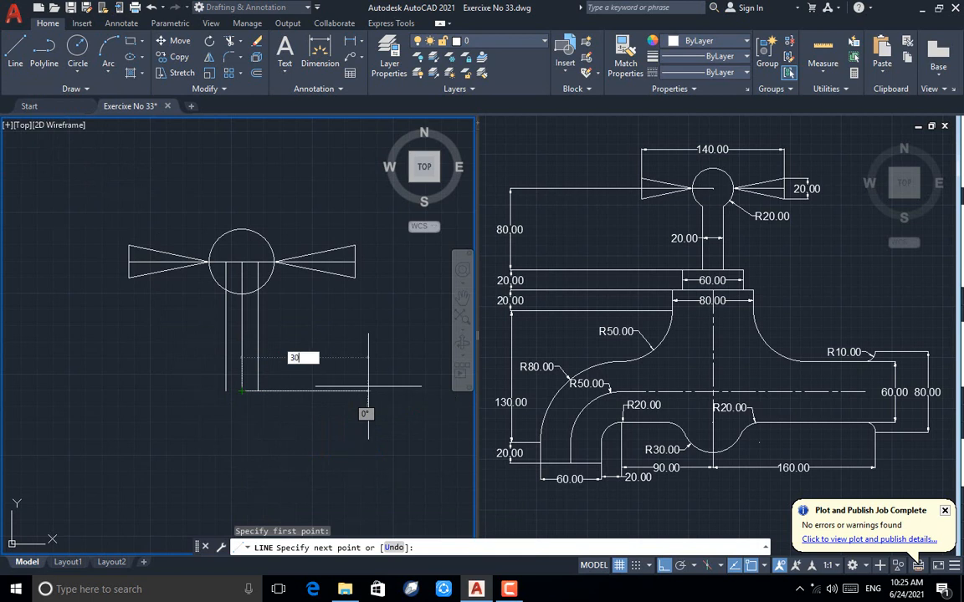
{"action": "key", "text": "Return"}
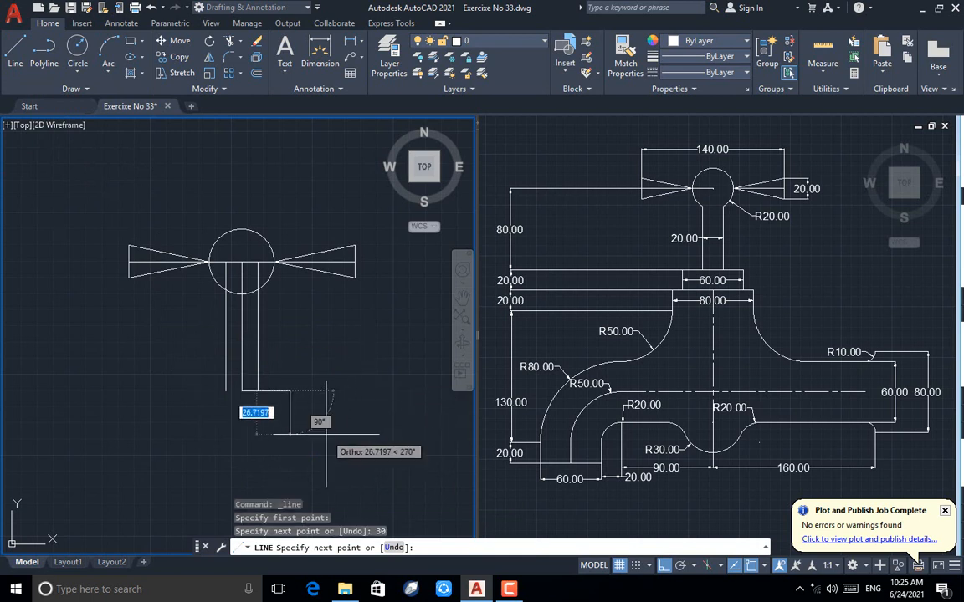
{"action": "type", "text": "20"}
{"action": "key", "text": "Return"}
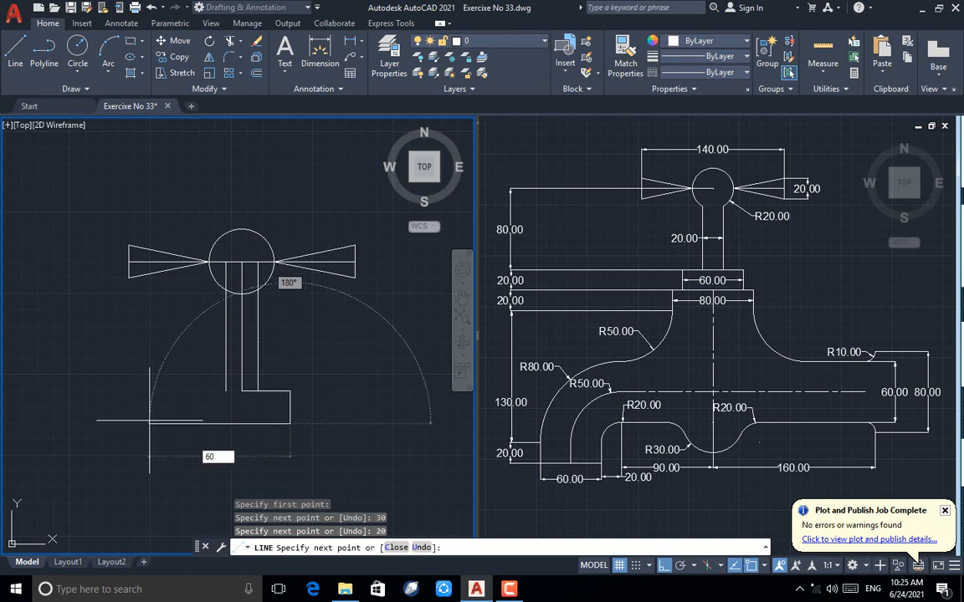
{"action": "key", "text": "Return"}
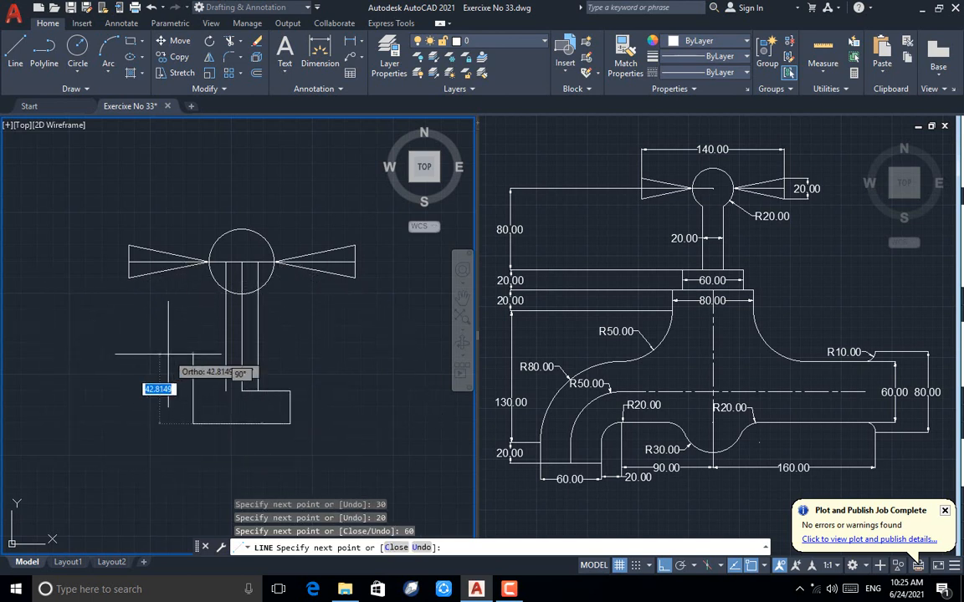
{"action": "type", "text": "20"}
{"action": "key", "text": "Return"}
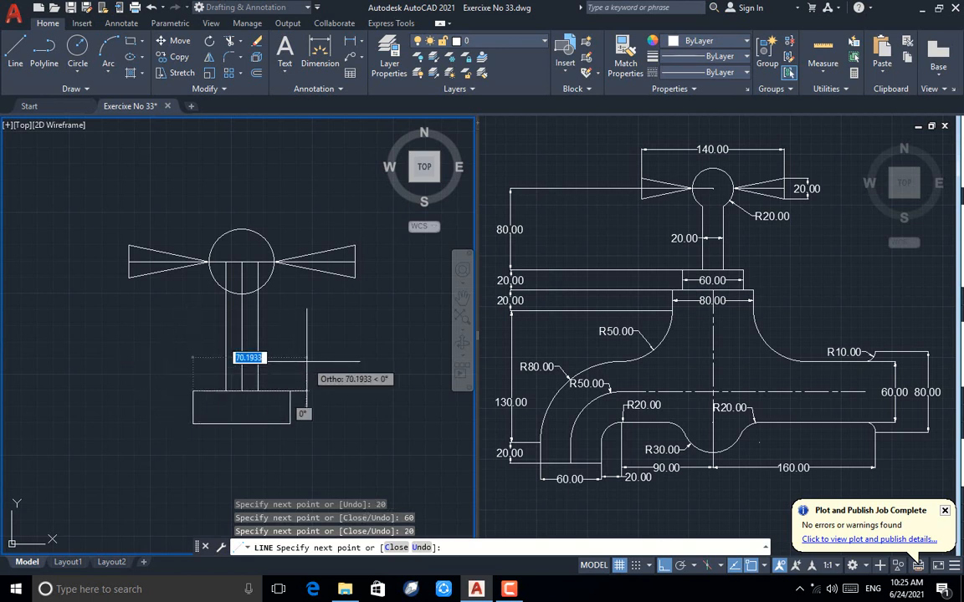
{"action": "key", "text": "Return"}
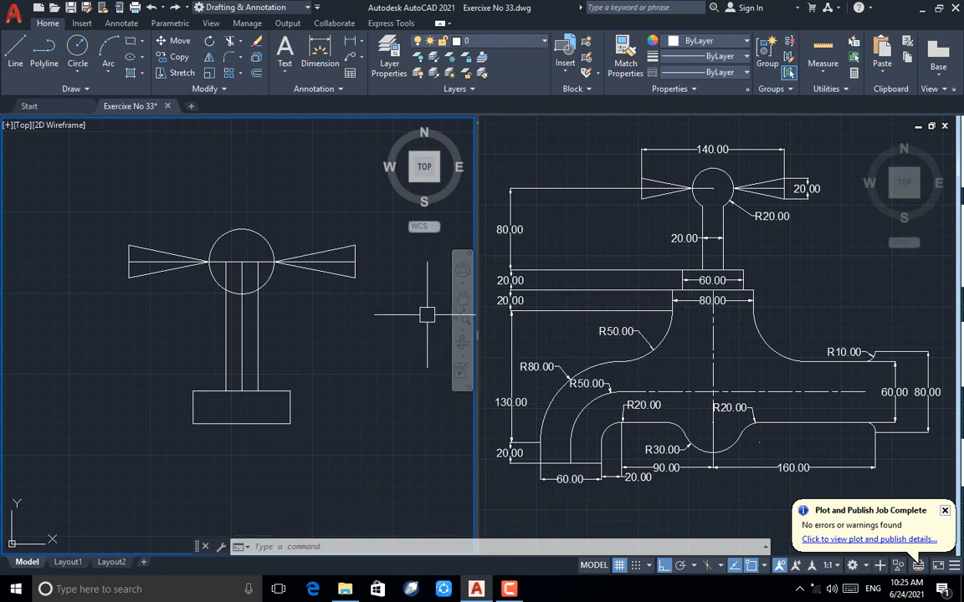
Delete the vertical centre line between the two stem edges.
{"action": "scroll", "coordinate": [429, 312], "scroll_direction": "down", "scroll_amount": 2}
{"action": "scroll", "coordinate": [303, 376], "scroll_direction": "up", "scroll_amount": 2}
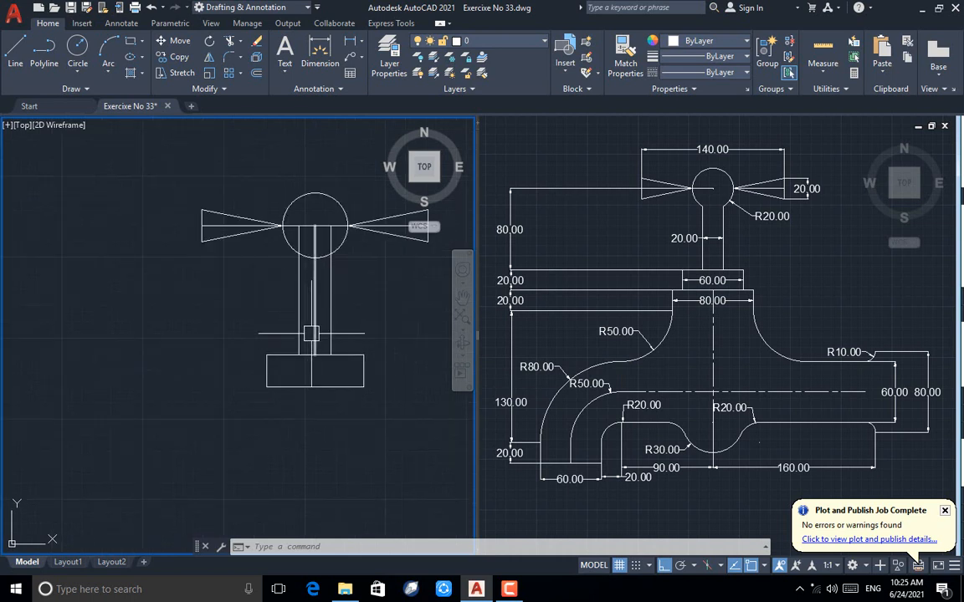
{"action": "left_click", "coordinate": [314, 329]}
{"action": "key", "text": "Delete"}
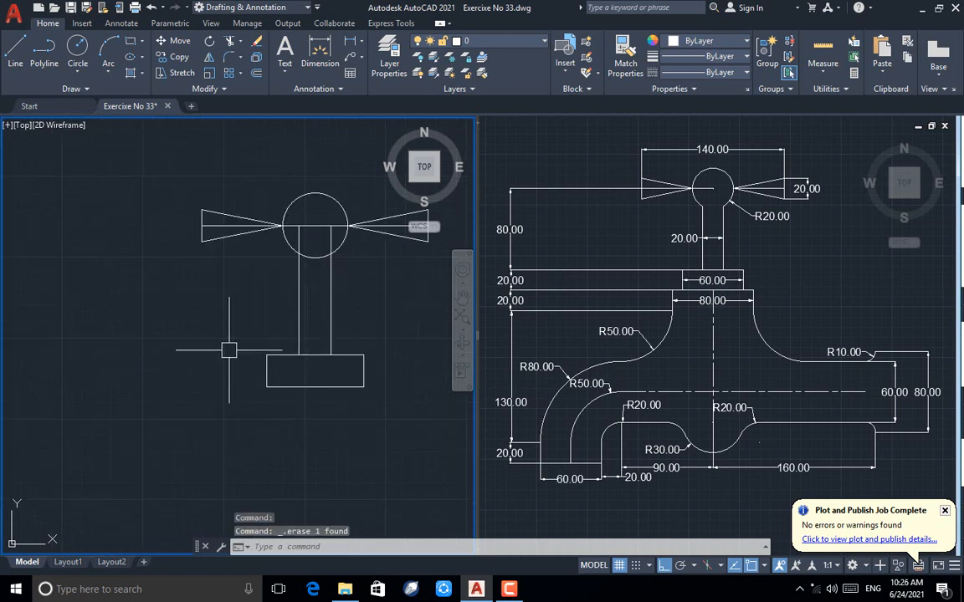
Trim the horizontal line and stem edges inside the handle circle, plus the circle's lower arc between the stem edges.
{"action": "key", "text": "Return"}
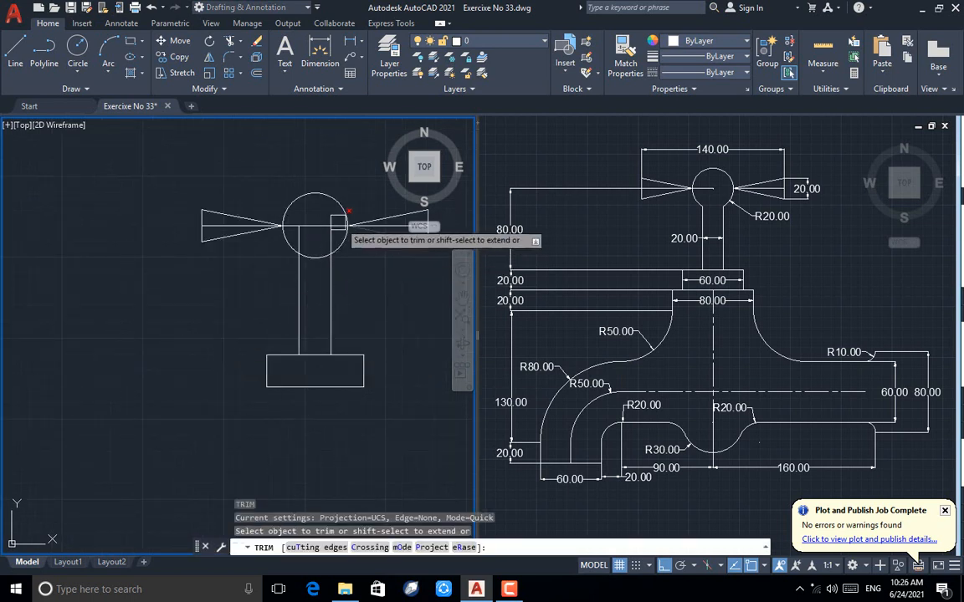
{"action": "scroll", "coordinate": [330, 213], "scroll_direction": "up", "scroll_amount": 2}
{"action": "left_click", "coordinate": [328, 215]}
{"action": "key", "text": "Return"}
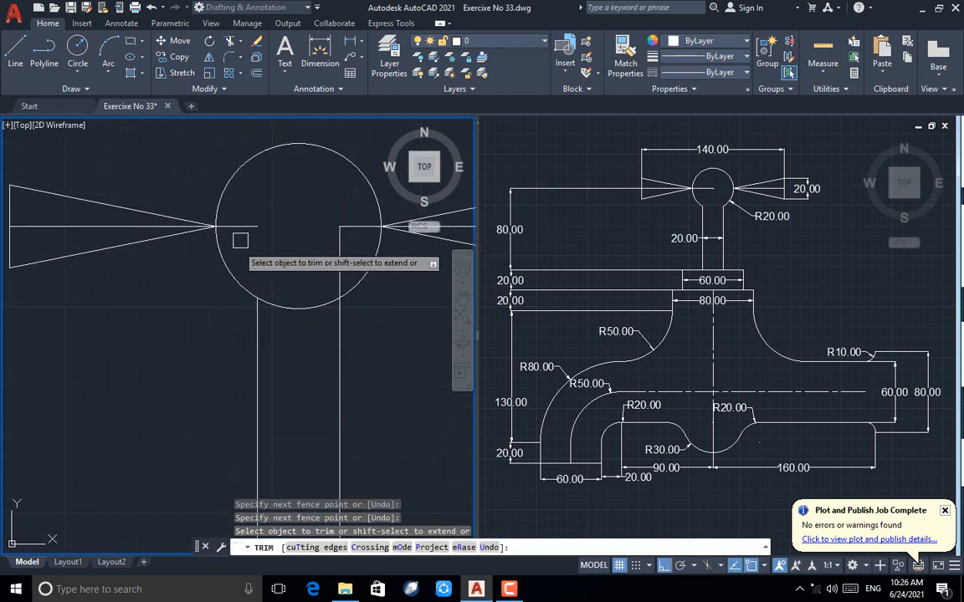
{"action": "left_click", "coordinate": [331, 231]}
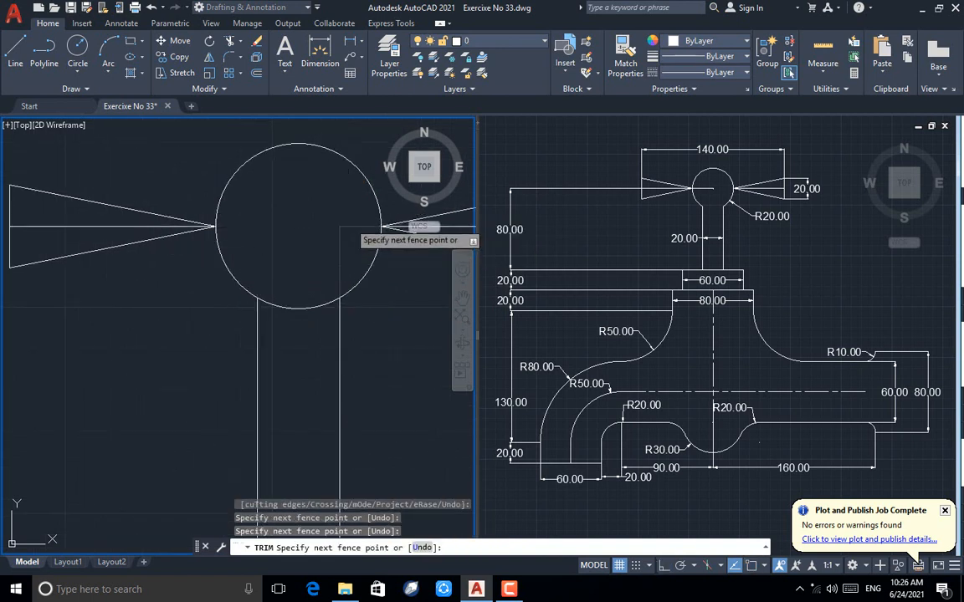
{"action": "left_click", "coordinate": [349, 221]}
{"action": "left_click", "coordinate": [278, 313]}
{"action": "key", "text": "Escape"}
{"action": "scroll", "coordinate": [243, 274], "scroll_direction": "down", "scroll_amount": 5}
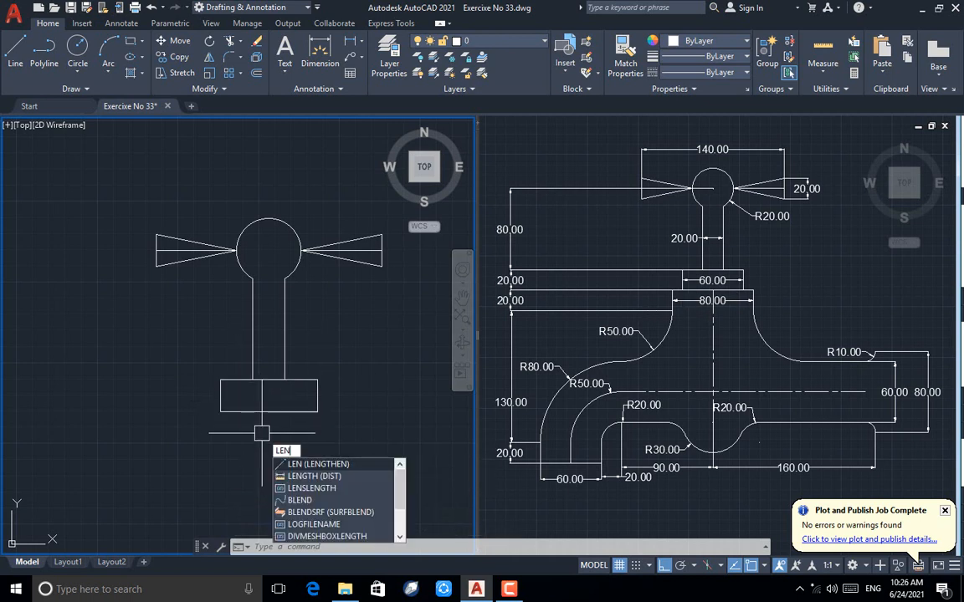
Lengthen the collar rectangle's bottom line by a delta of 10 at both ends and check its overall length.
{"action": "left_click", "coordinate": [299, 466]}
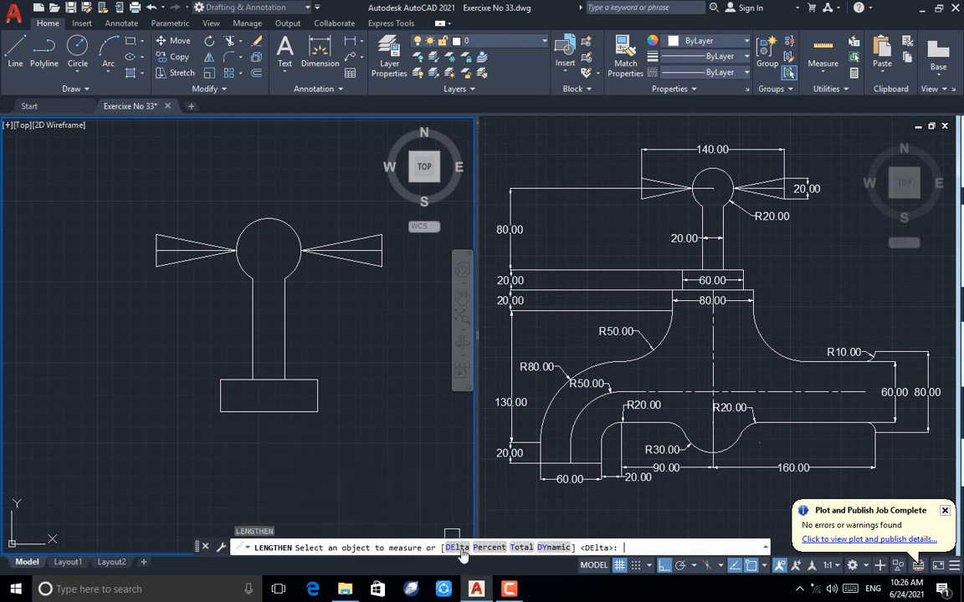
{"action": "left_click", "coordinate": [459, 548]}
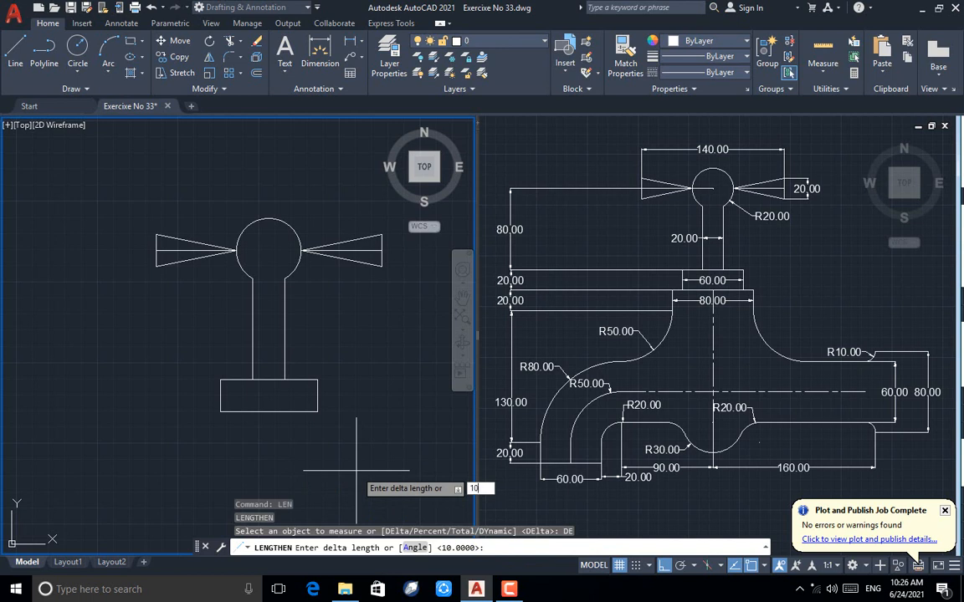
{"action": "type", "text": "10"}
{"action": "key", "text": "Return"}
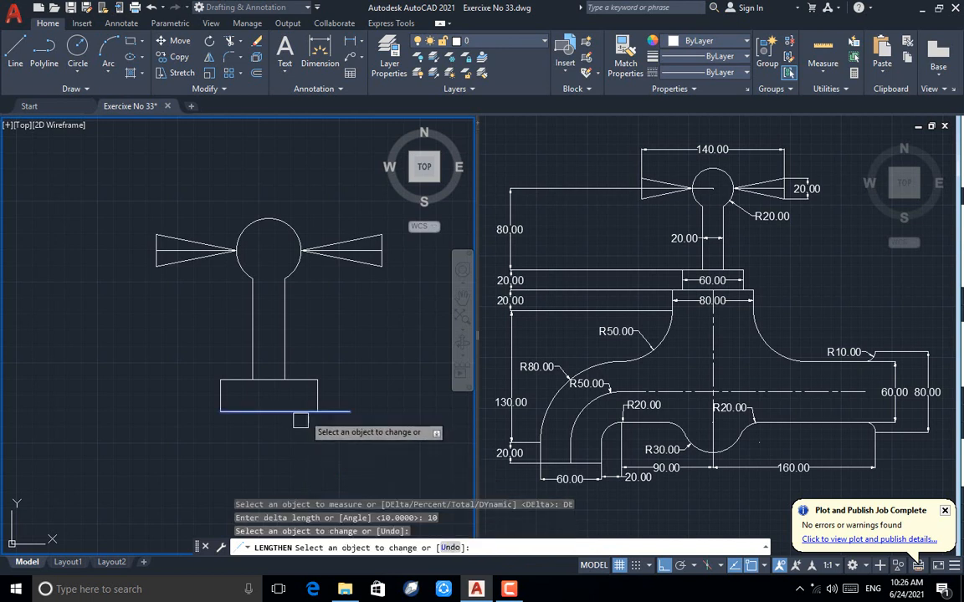
{"action": "left_click", "coordinate": [232, 413]}
{"action": "key", "text": "Escape"}
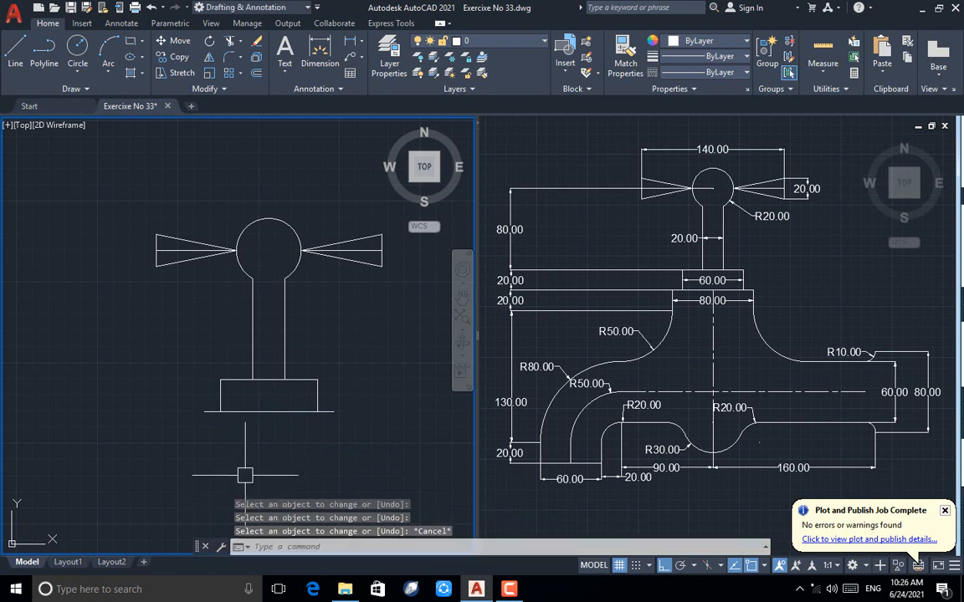
{"action": "left_click", "coordinate": [272, 411]}
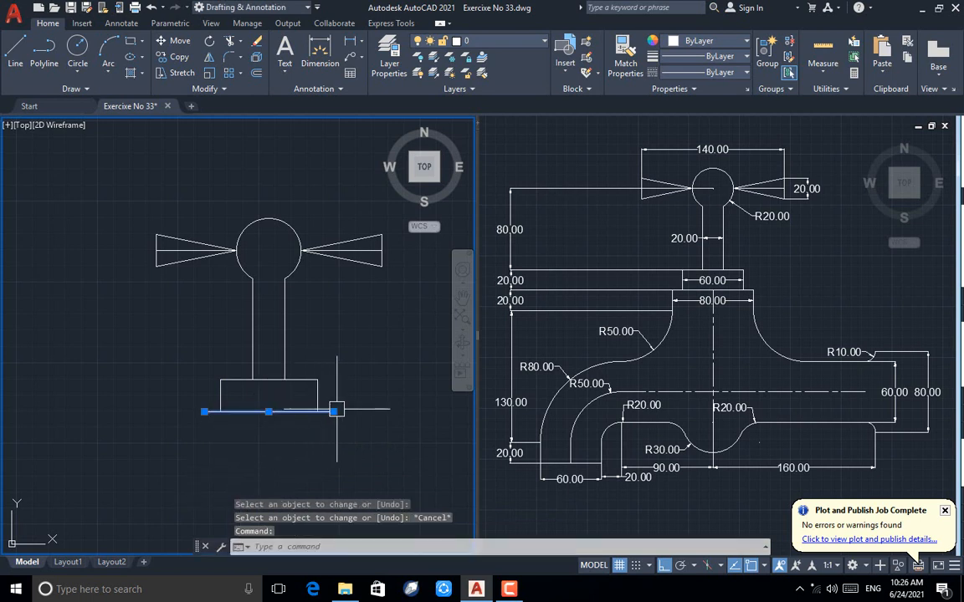
{"action": "mouse_move", "coordinate": [333, 412]}
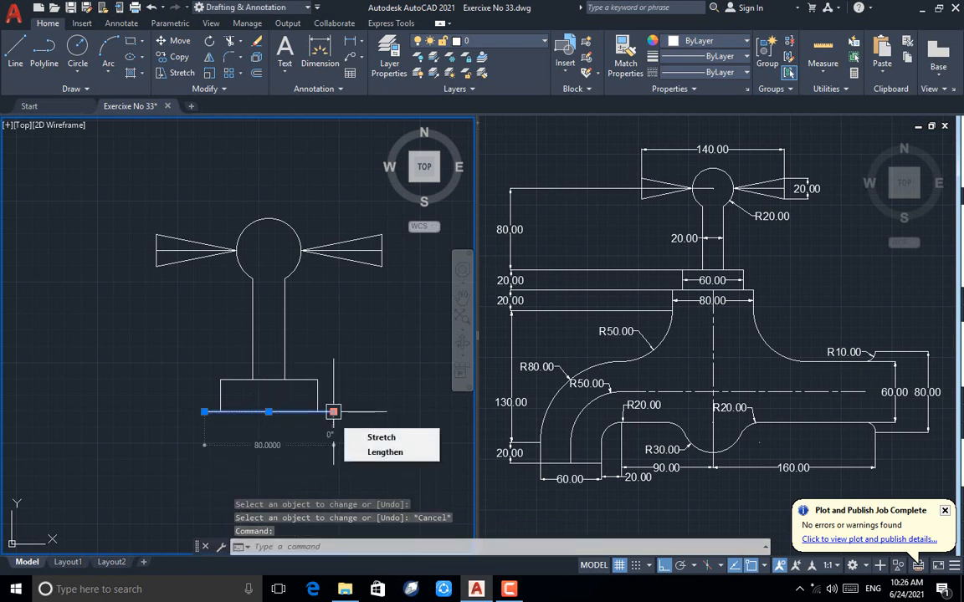
{"action": "key", "text": "Escape"}
{"action": "key", "text": "Escape"}
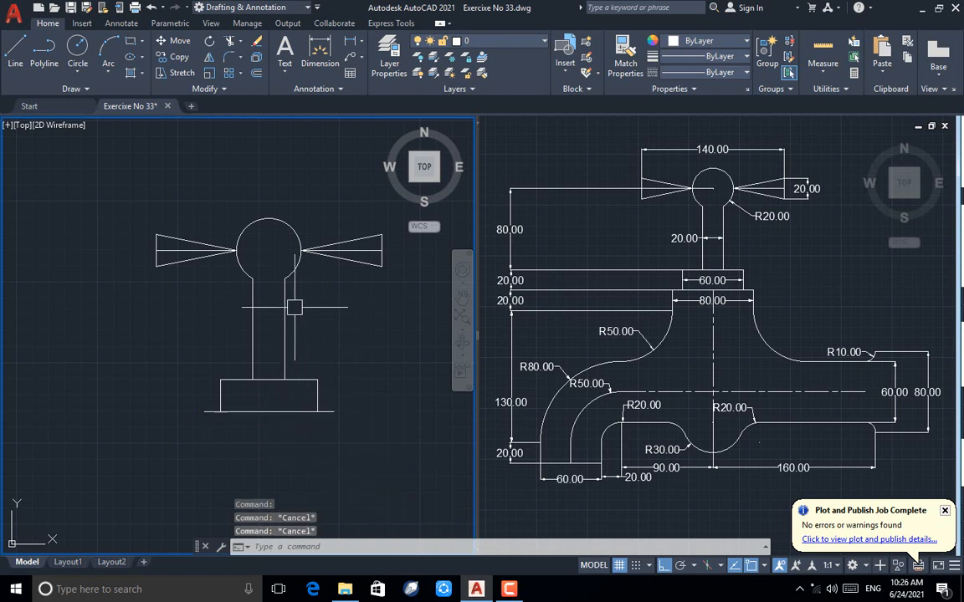
Draw a vertical line 20 long downward from the left end of the lengthened line.
{"action": "scroll", "coordinate": [295, 307], "scroll_direction": "down", "scroll_amount": 1}
{"action": "scroll", "coordinate": [265, 408], "scroll_direction": "up", "scroll_amount": 1}
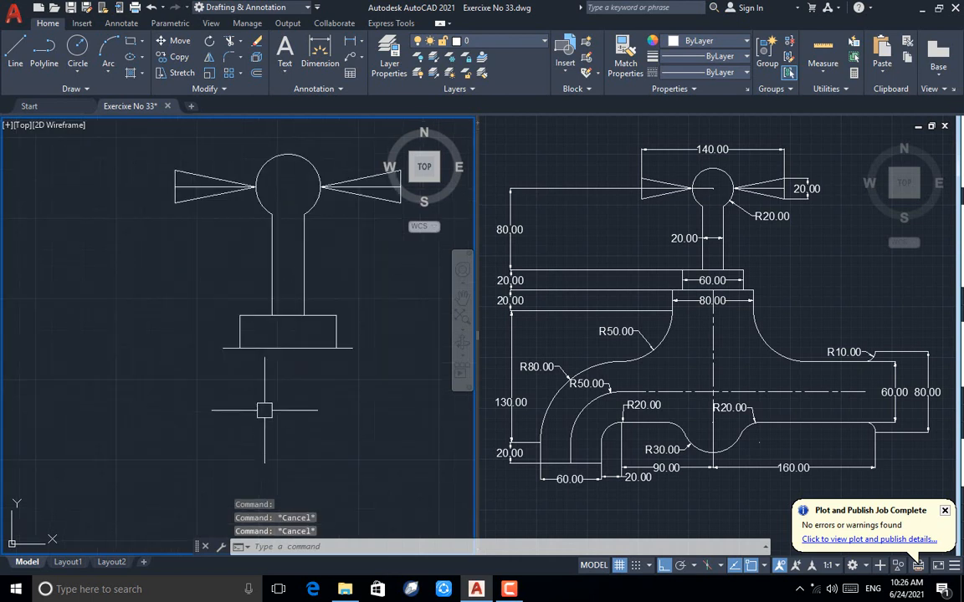
{"action": "left_click", "coordinate": [18, 53]}
{"action": "left_click", "coordinate": [223, 347]}
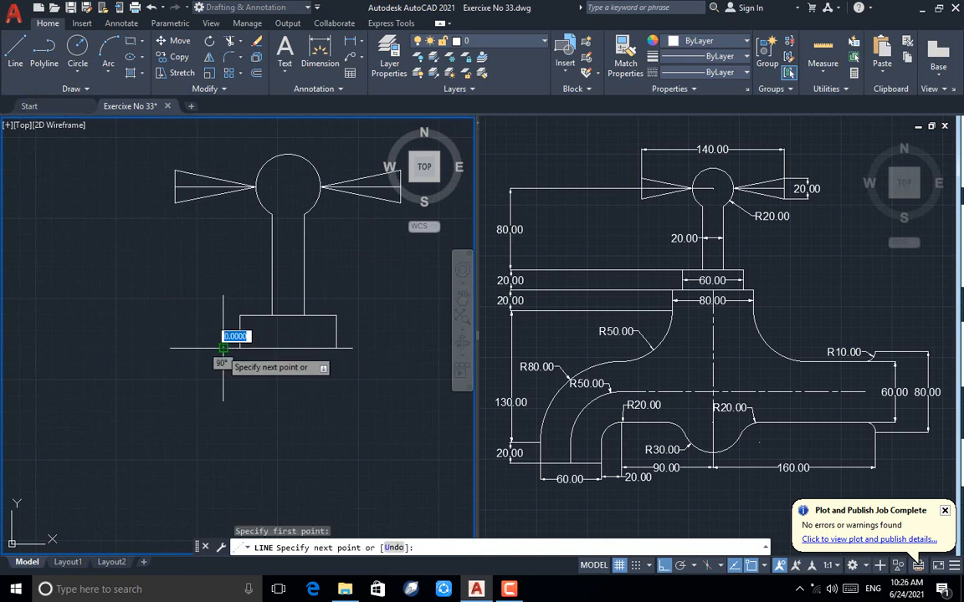
{"action": "type", "text": "2"}
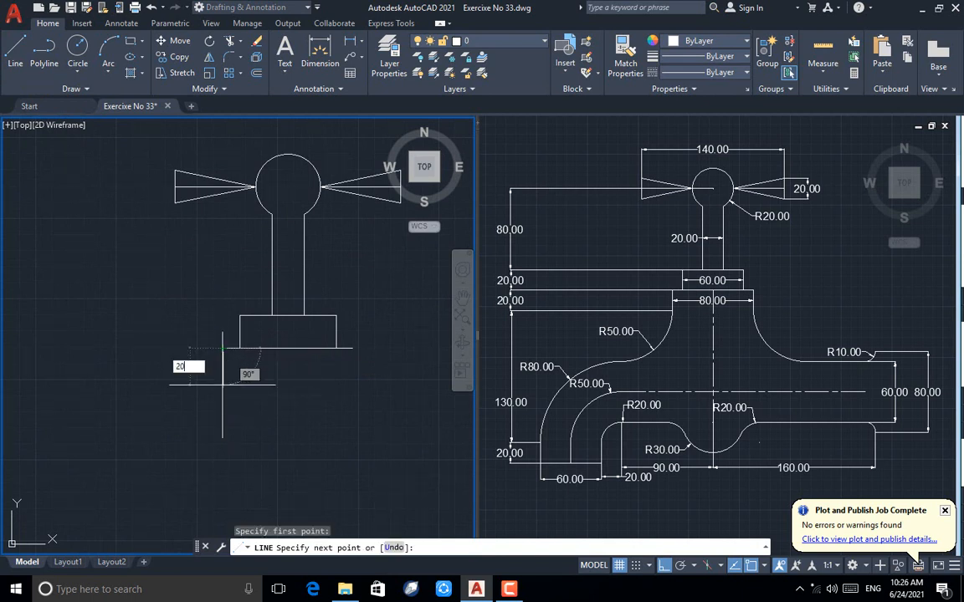
{"action": "type", "text": "0"}
{"action": "key", "text": "Return"}
{"action": "key", "text": "Return"}
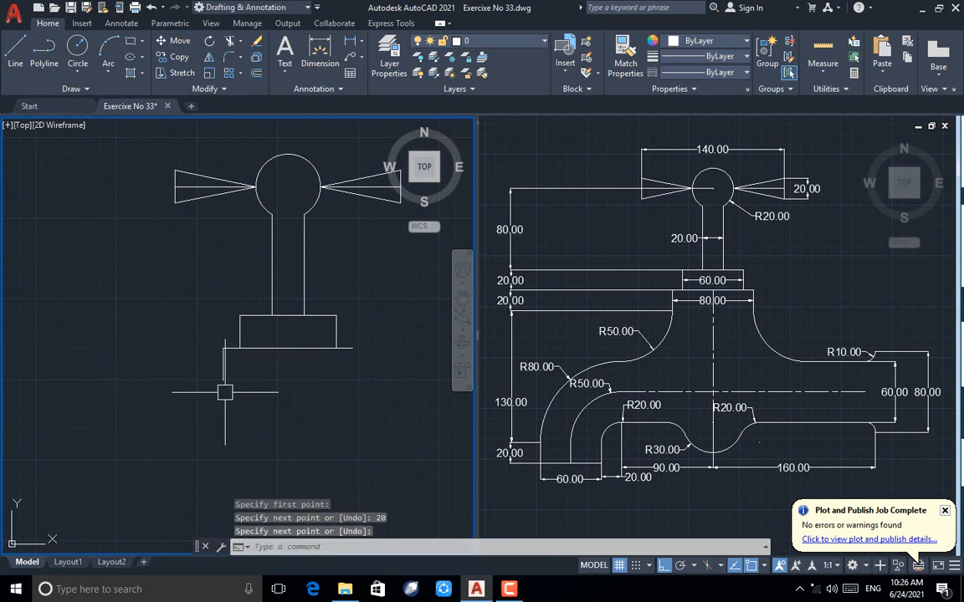
Draw a two-point circle of diameter 100 extending left from the lower end of the short vertical line.
{"action": "left_click", "coordinate": [82, 75]}
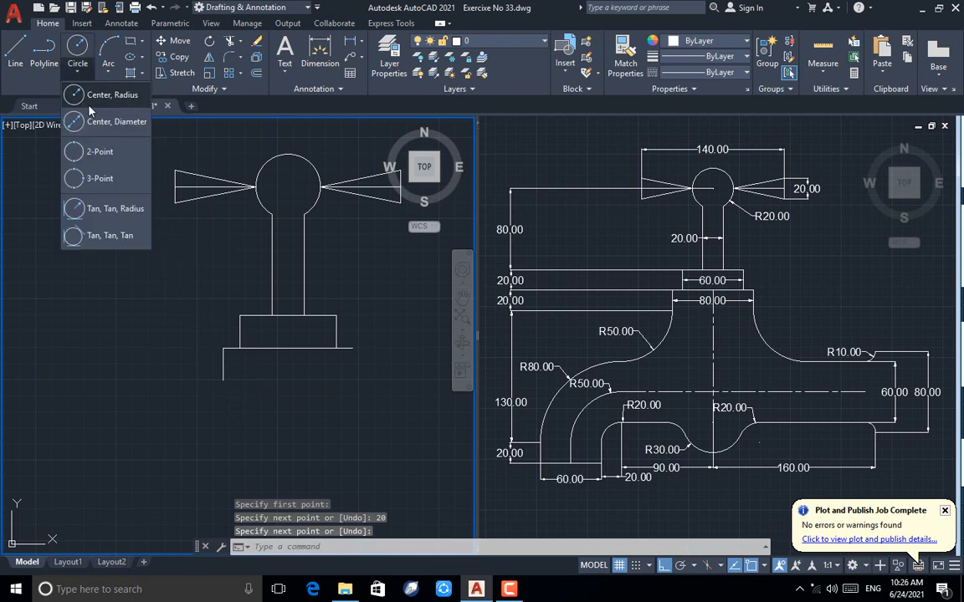
{"action": "left_click", "coordinate": [88, 147]}
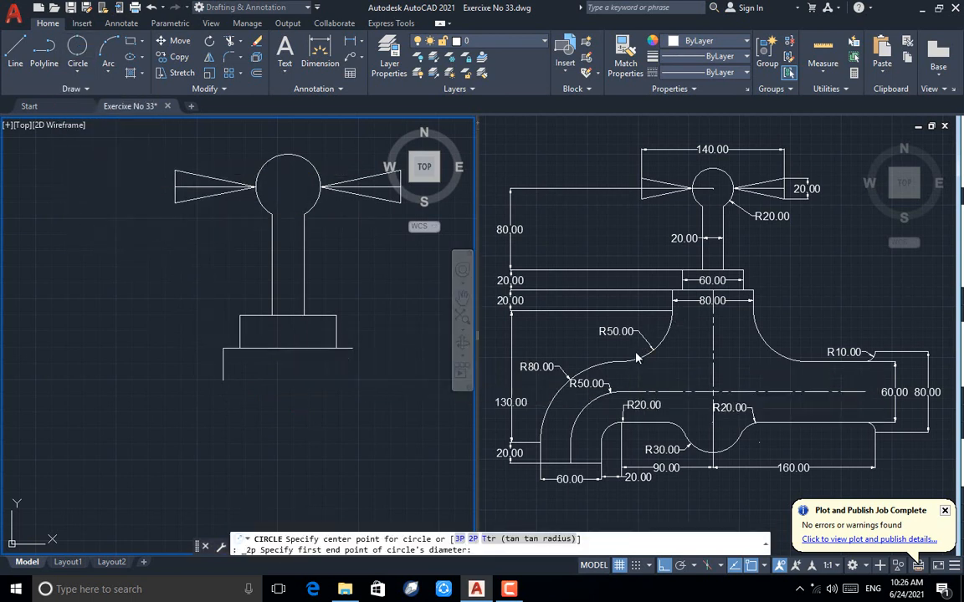
{"action": "left_click", "coordinate": [223, 380]}
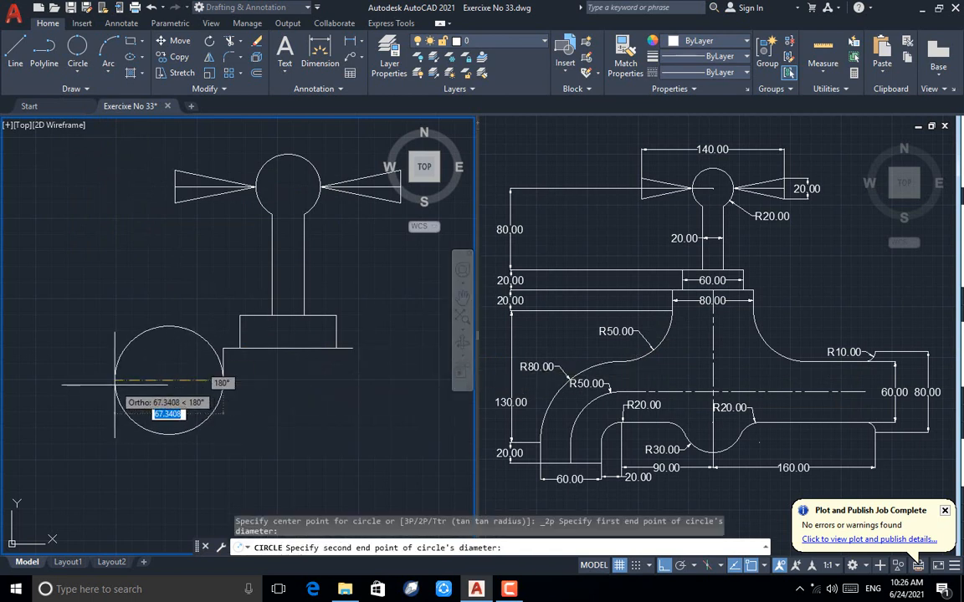
{"action": "type", "text": "100"}
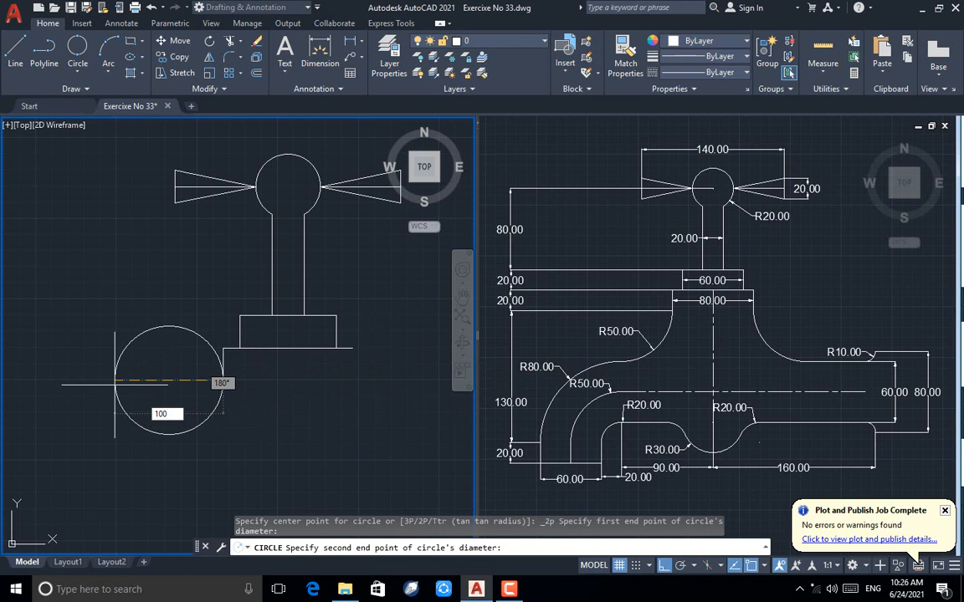
{"action": "key", "text": "Return"}
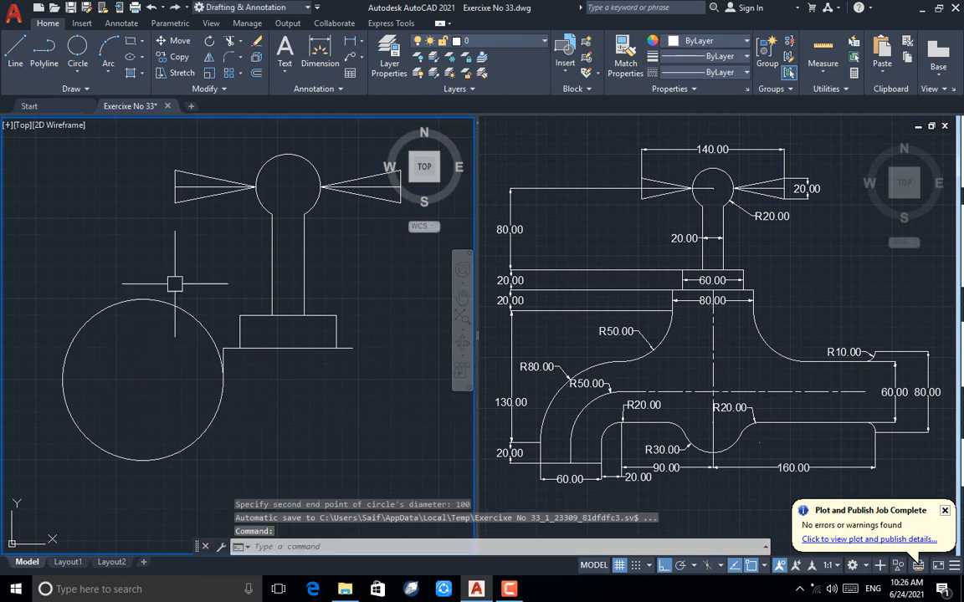
Draw a two-point circle of diameter 160 extending downward from the bottom quadrant of the 100-diameter circle.
{"action": "scroll", "coordinate": [263, 189], "scroll_direction": "down", "scroll_amount": 2}
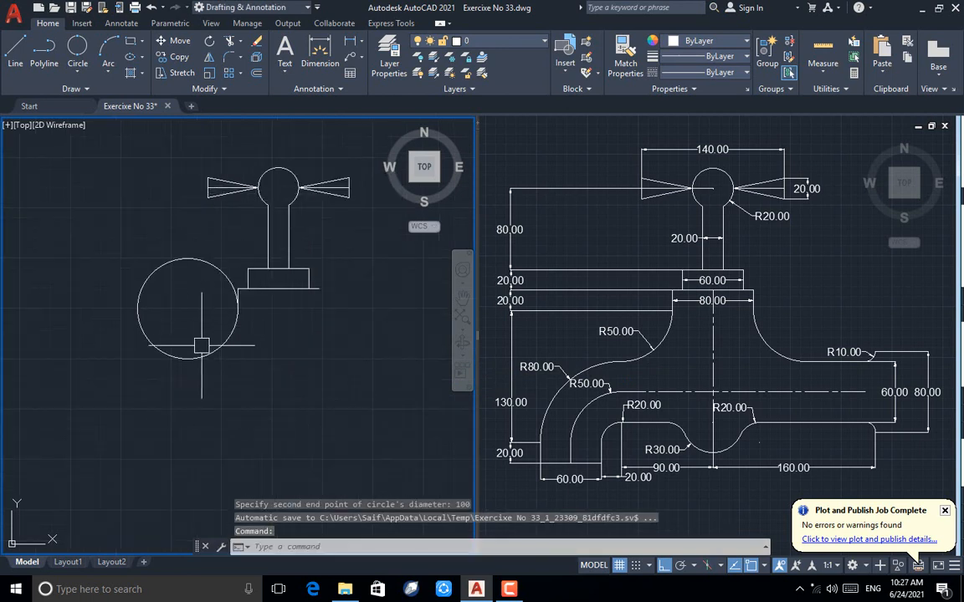
{"action": "scroll", "coordinate": [205, 343], "scroll_direction": "up", "scroll_amount": 2}
{"action": "left_click", "coordinate": [239, 345]}
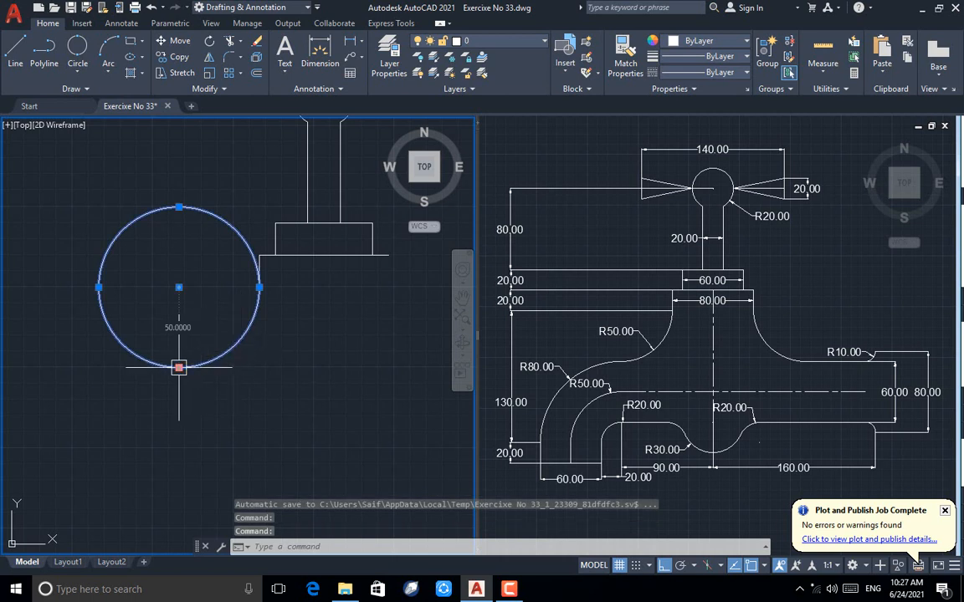
{"action": "key", "text": "Escape"}
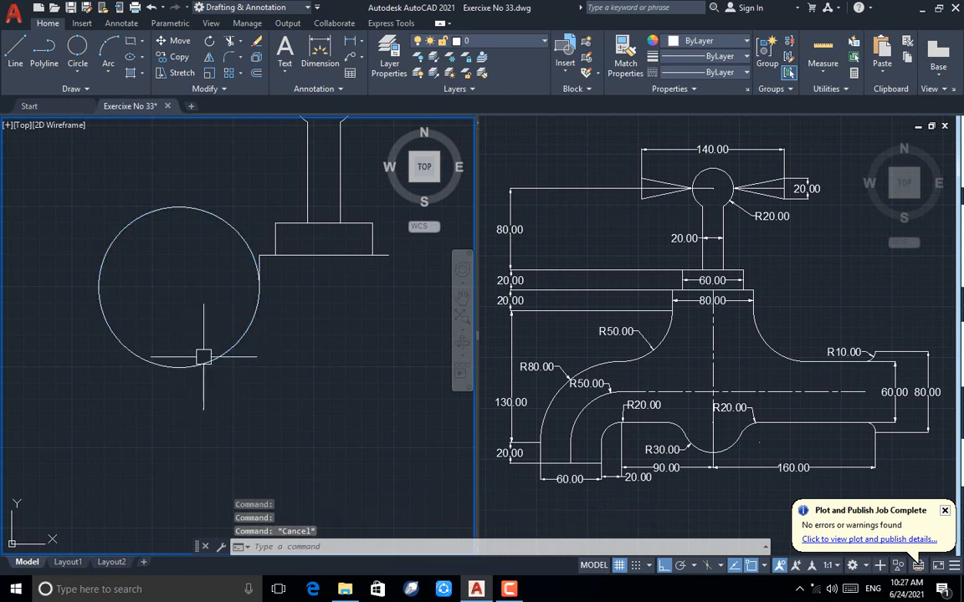
{"action": "left_click", "coordinate": [77, 50]}
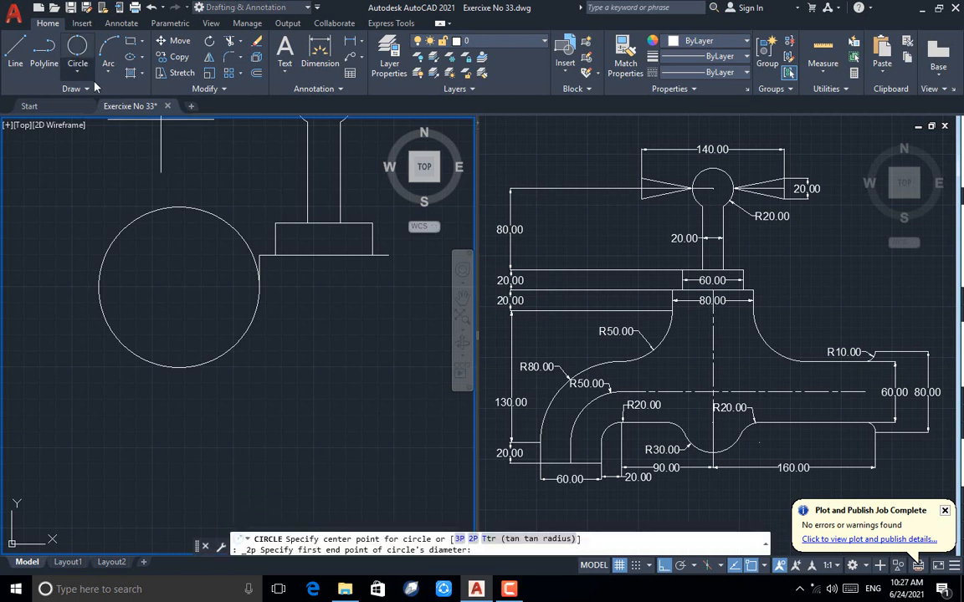
{"action": "left_click", "coordinate": [179, 368]}
{"action": "type", "text": "1"}
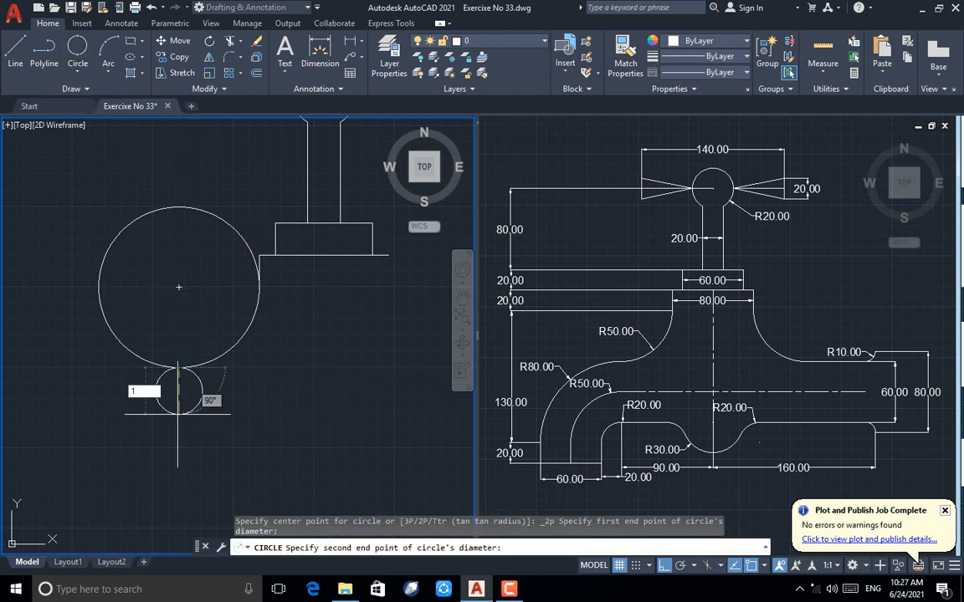
{"action": "type", "text": "60"}
{"action": "key", "text": "Return"}
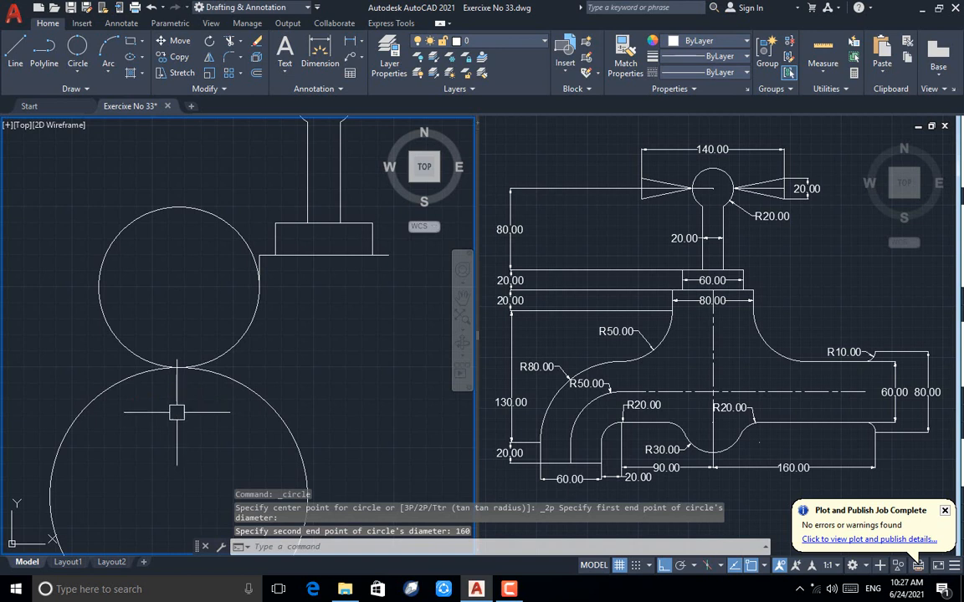
{"action": "key", "text": "Escape"}
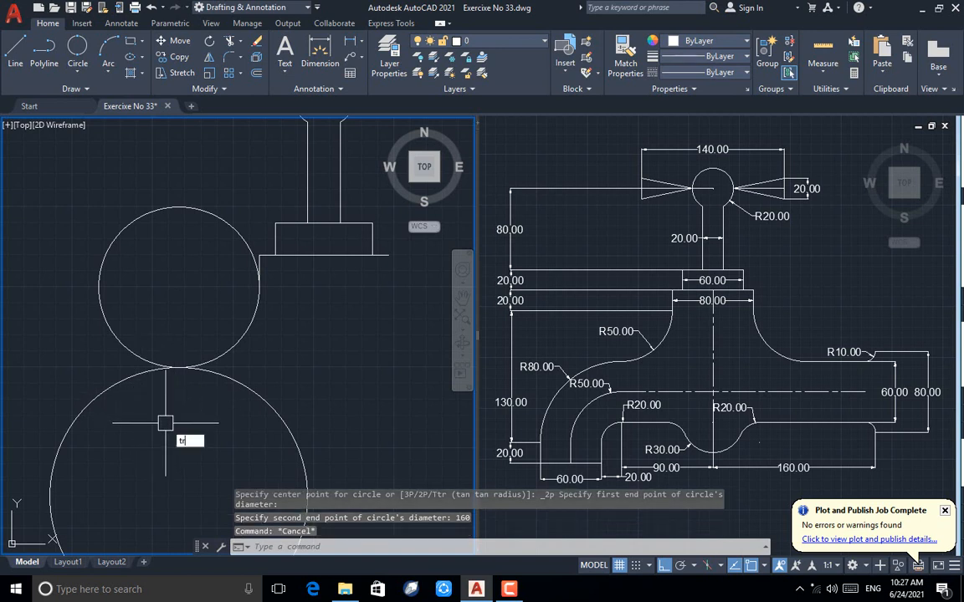
Trim the 100-diameter circle so that only its lower-right quarter arc is left.
{"action": "key", "text": "Return"}
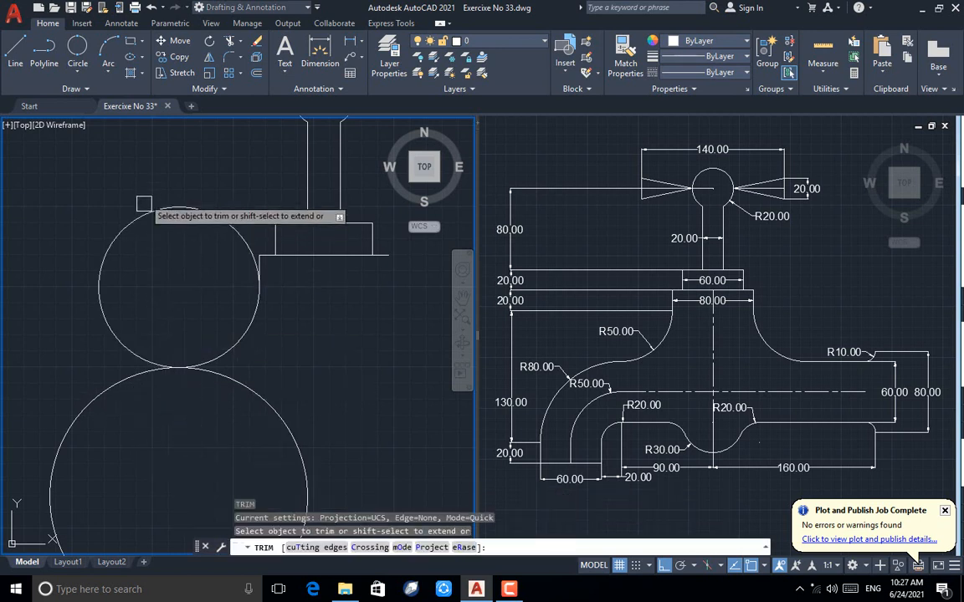
{"action": "left_click", "coordinate": [144, 205]}
{"action": "key", "text": "Escape"}
Mirror the short vertical line and quarter arc about the collar's vertical centre axis, keeping the source objects.
{"action": "left_click", "coordinate": [309, 257]}
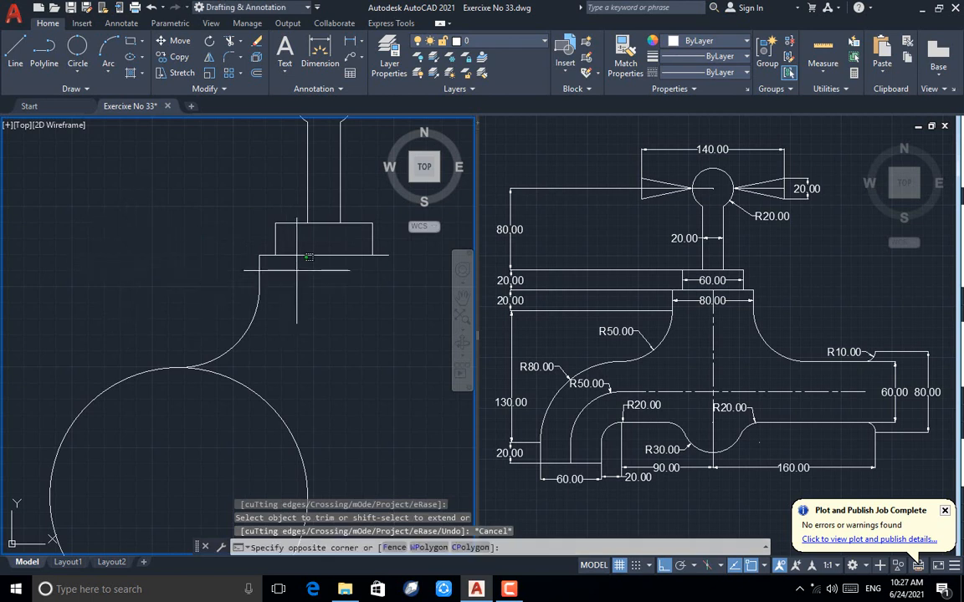
{"action": "left_click", "coordinate": [236, 334]}
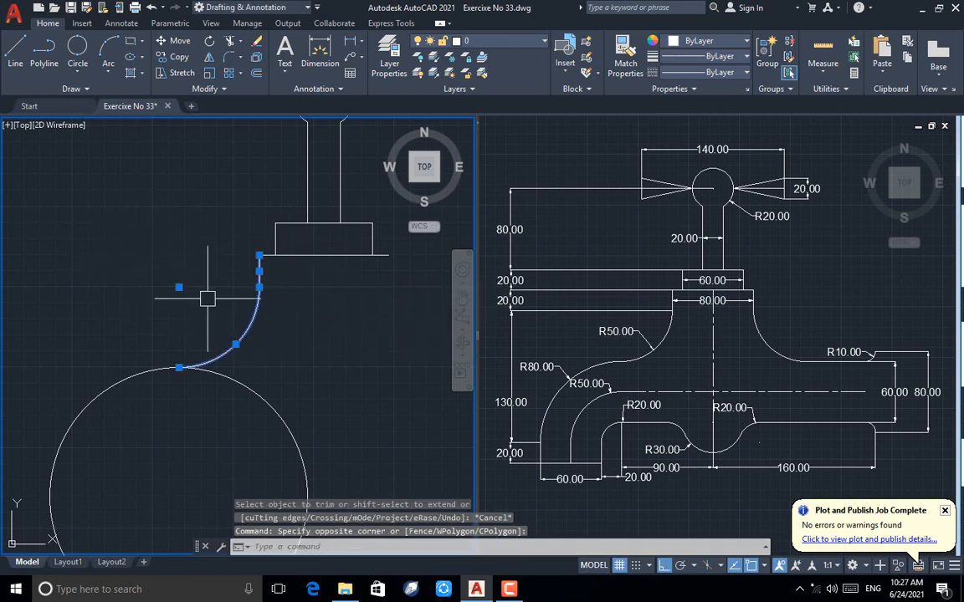
{"action": "left_click", "coordinate": [210, 58]}
{"action": "left_click", "coordinate": [324, 256]}
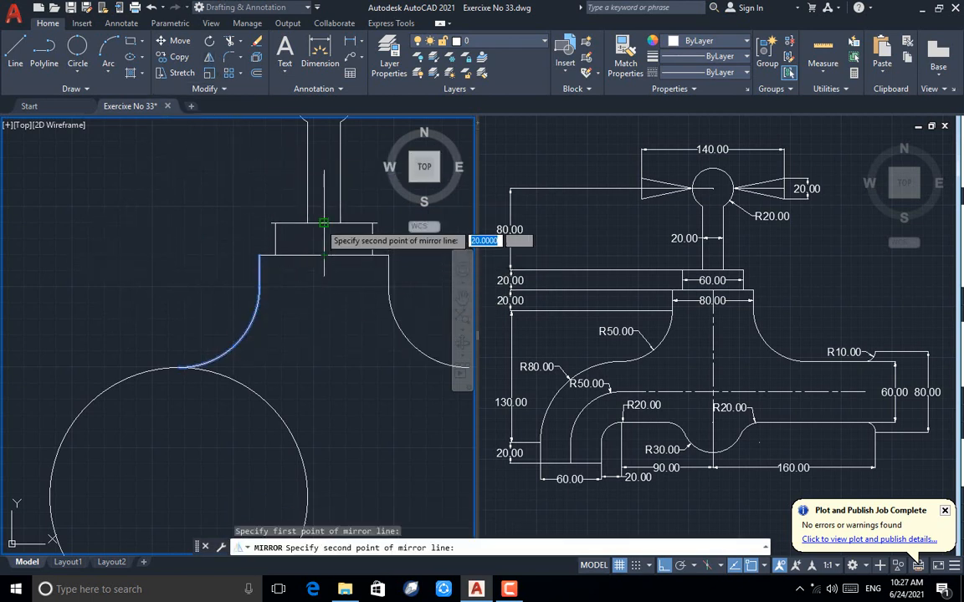
{"action": "left_click", "coordinate": [324, 224]}
{"action": "key", "text": "Return"}
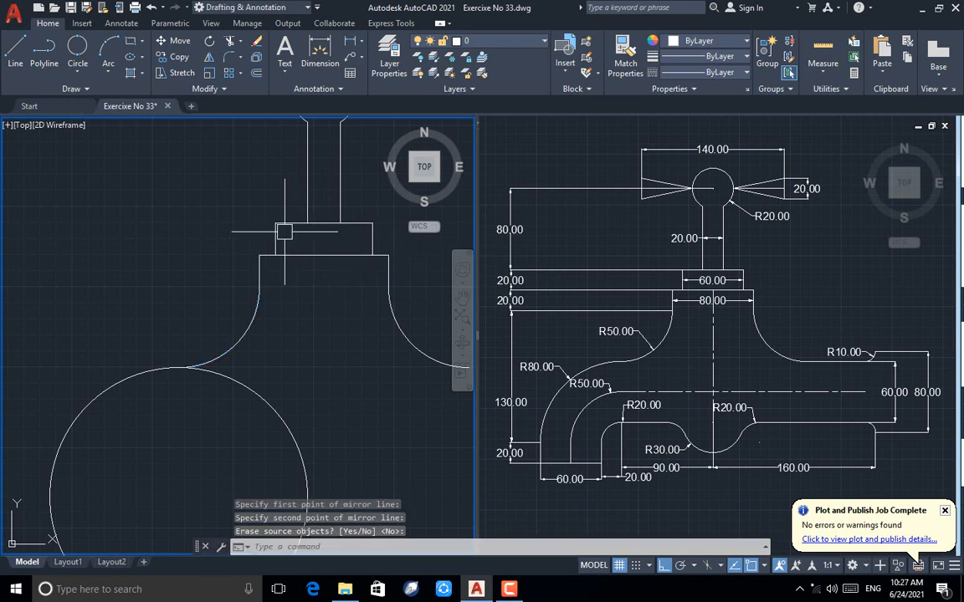
{"action": "scroll", "coordinate": [231, 198], "scroll_direction": "down", "scroll_amount": 4}
{"action": "key", "text": "Escape"}
Draw a 20-unit vertical line straight down from the left quadrant of the 160-diameter circle.
{"action": "scroll", "coordinate": [215, 377], "scroll_direction": "up", "scroll_amount": 2}
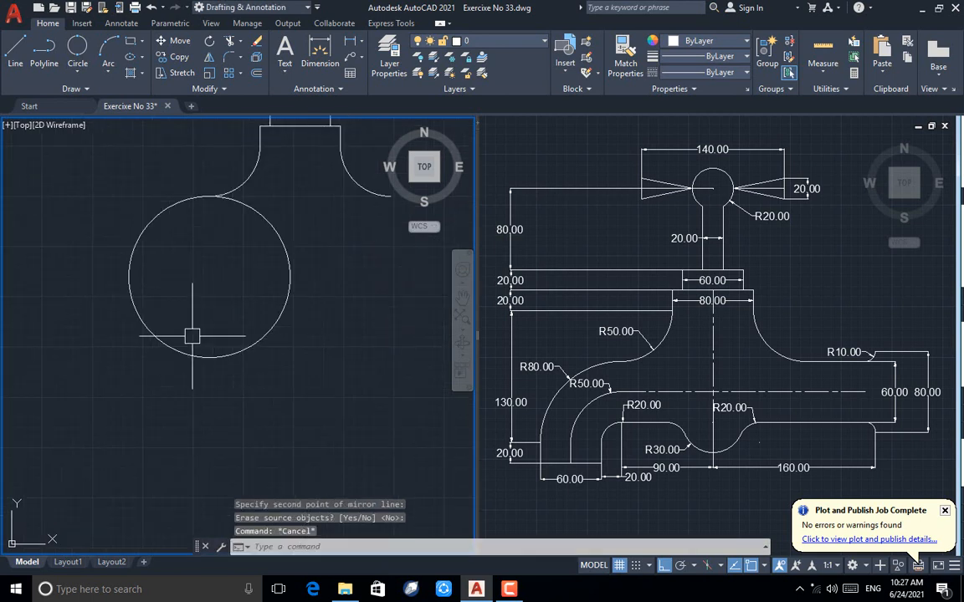
{"action": "left_click", "coordinate": [16, 54]}
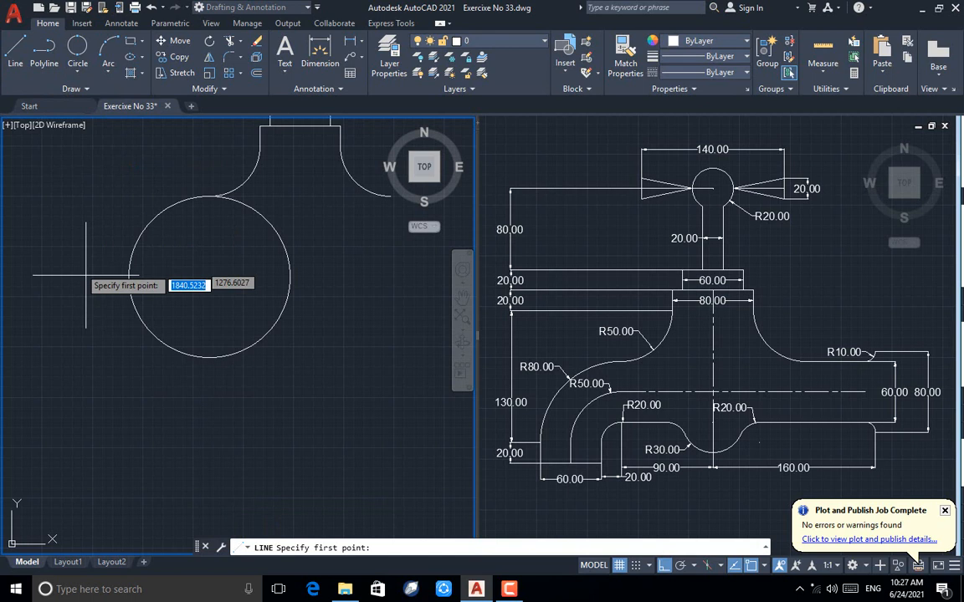
{"action": "left_click", "coordinate": [128, 278]}
{"action": "type", "text": "20"}
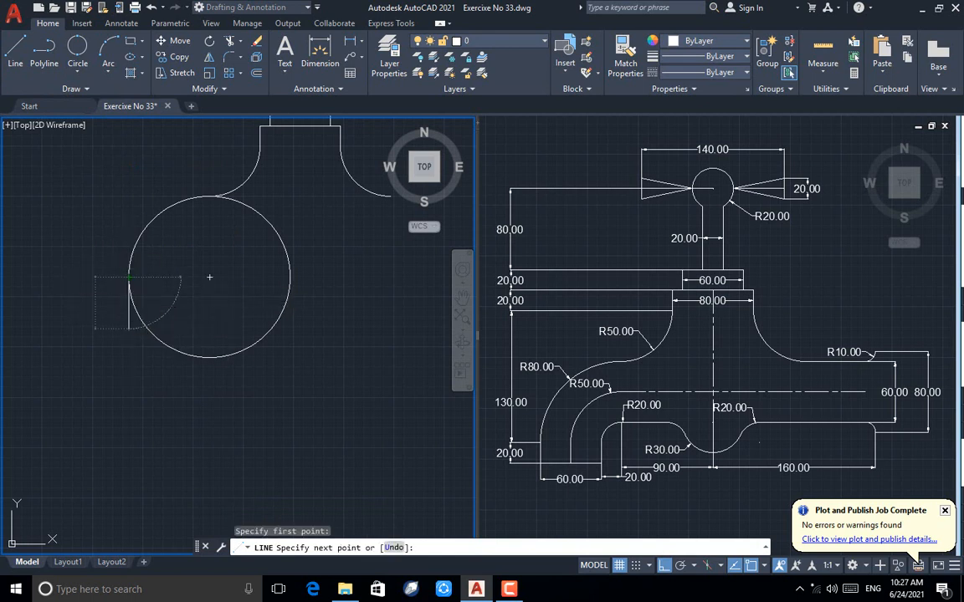
{"action": "key", "text": "Return"}
{"action": "key", "text": "Return"}
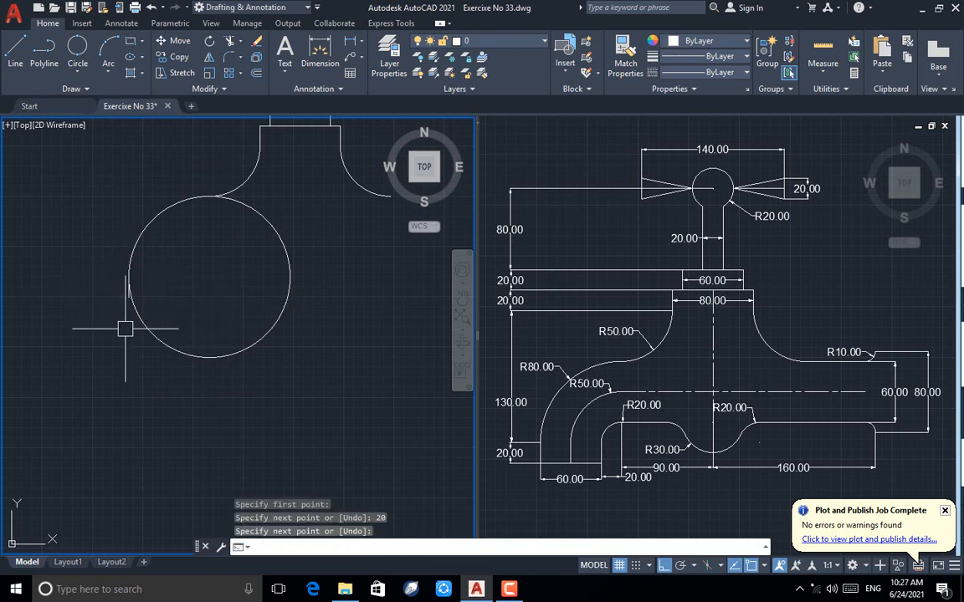
Trim the 160-diameter circle so that only its upper-left quarter arc is left.
{"action": "type", "text": "tr"}
{"action": "key", "text": "Return"}
{"action": "left_click", "coordinate": [167, 343]}
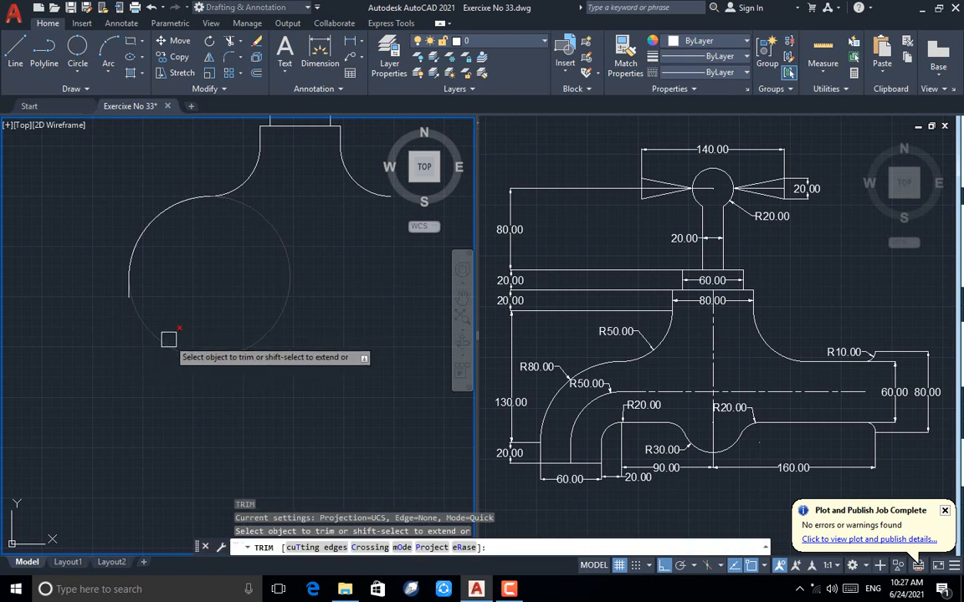
{"action": "key", "text": "Escape"}
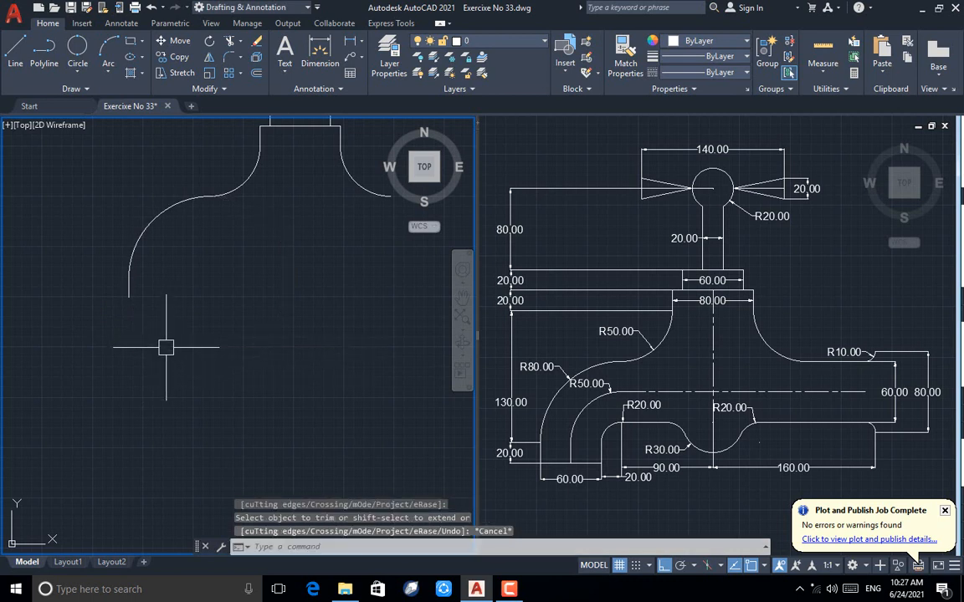
Draw the spout opening from the short line's lower end: 60 horizontally to the right, then 20 vertically upward.
{"action": "type", "text": "l"}
{"action": "key", "text": "Return"}
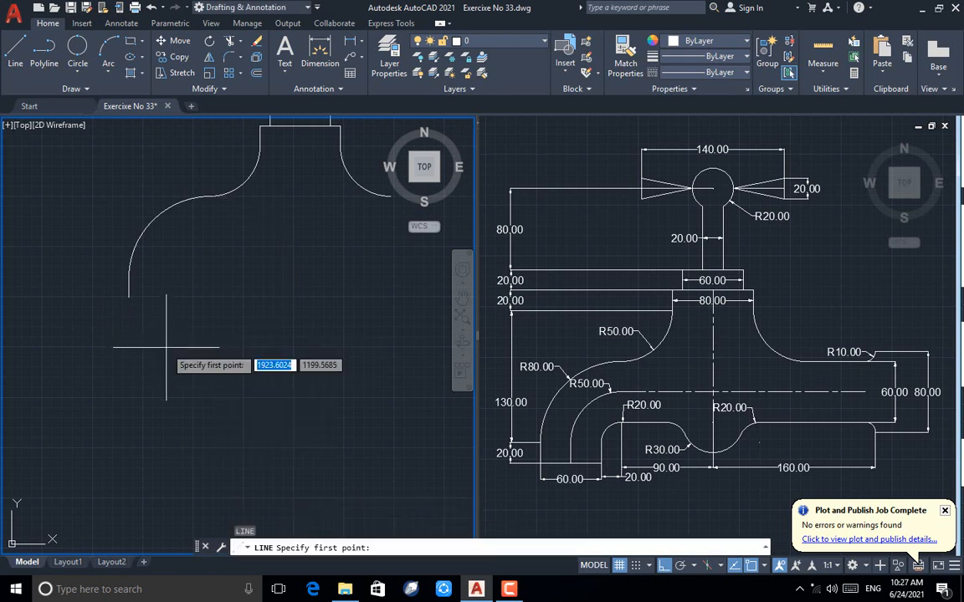
{"action": "left_click", "coordinate": [128, 298]}
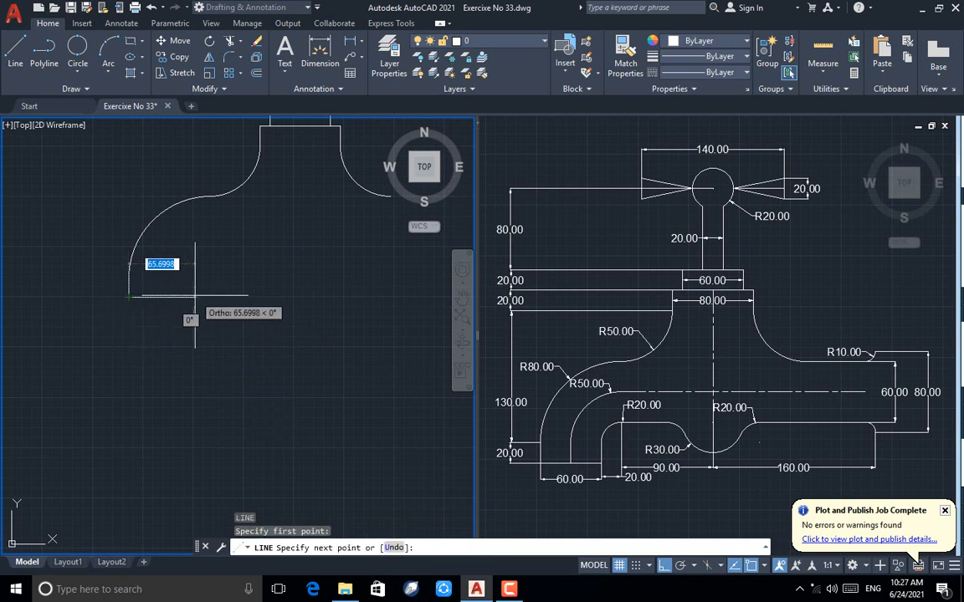
{"action": "type", "text": "6"}
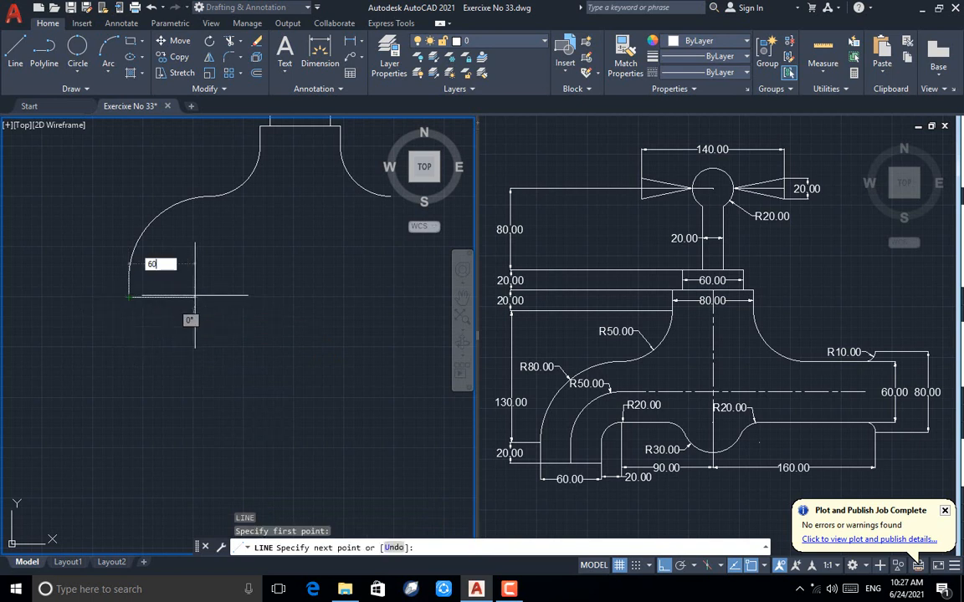
{"action": "type", "text": "0"}
{"action": "key", "text": "Return"}
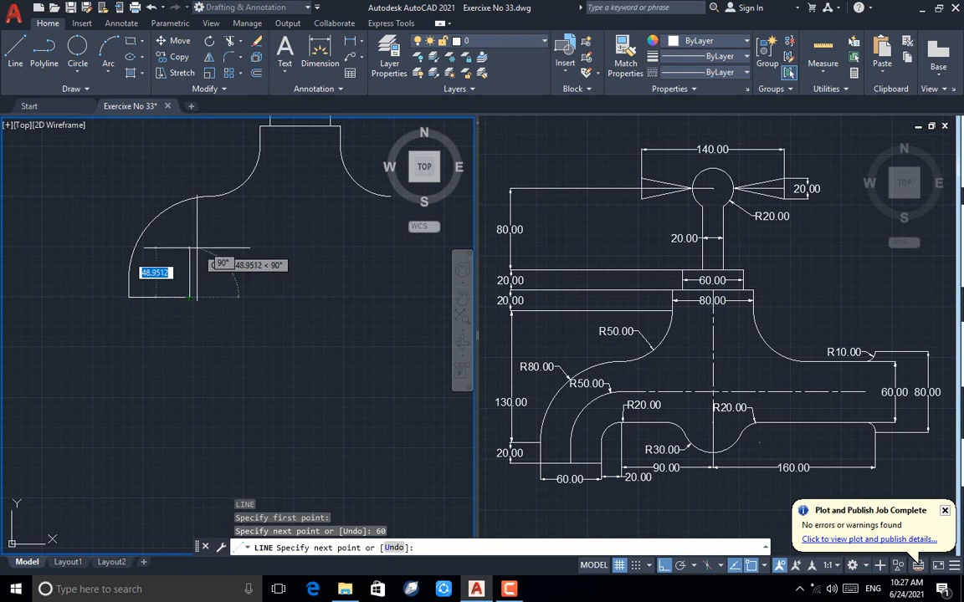
{"action": "type", "text": "20"}
{"action": "key", "text": "Return"}
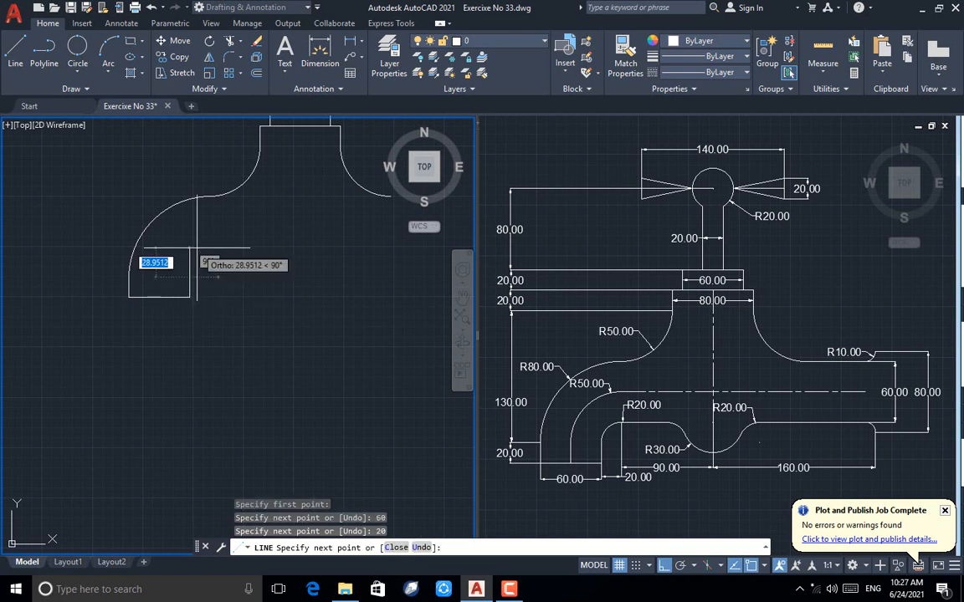
{"action": "key", "text": "Return"}
Draw a 20-unit vertical line upward from the midpoint of the spout's 60-unit bottom edge.
{"action": "key", "text": "Return"}
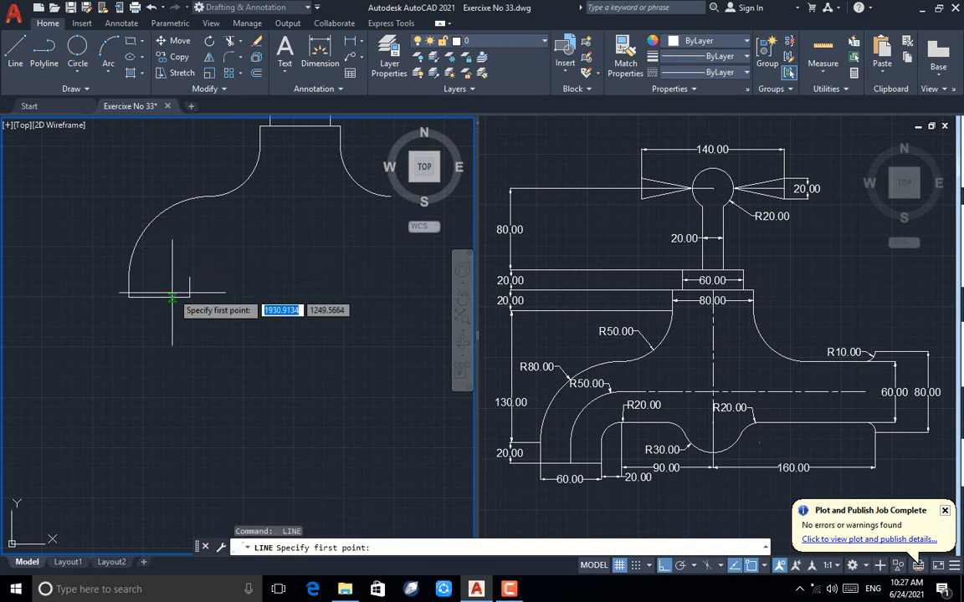
{"action": "left_click", "coordinate": [159, 296]}
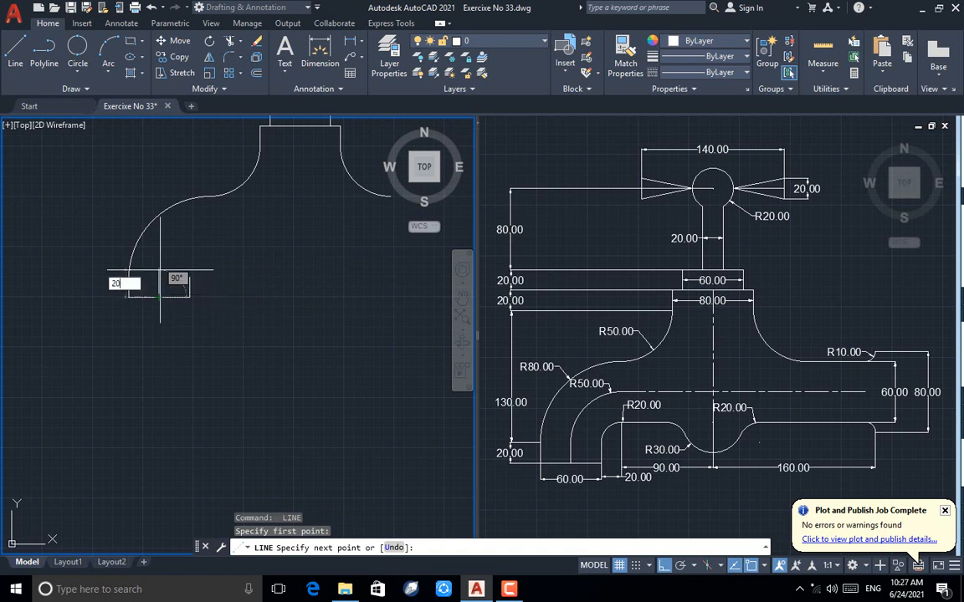
{"action": "type", "text": "20"}
{"action": "key", "text": "Return"}
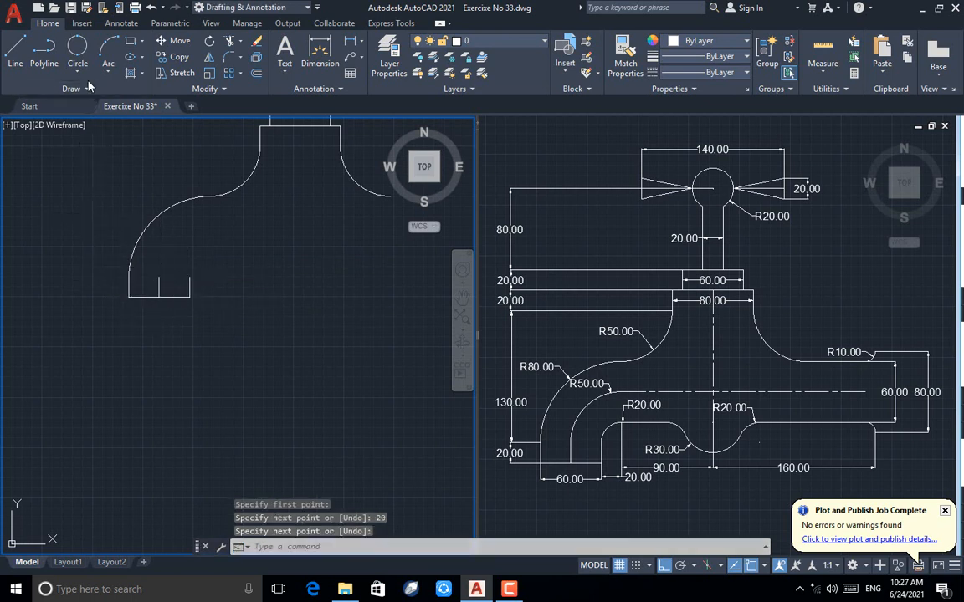
Draw a two-point circle of diameter 40 extending right from the upper end of the spout's right-hand vertical line.
{"action": "left_click", "coordinate": [77, 73]}
{"action": "left_click", "coordinate": [104, 123]}
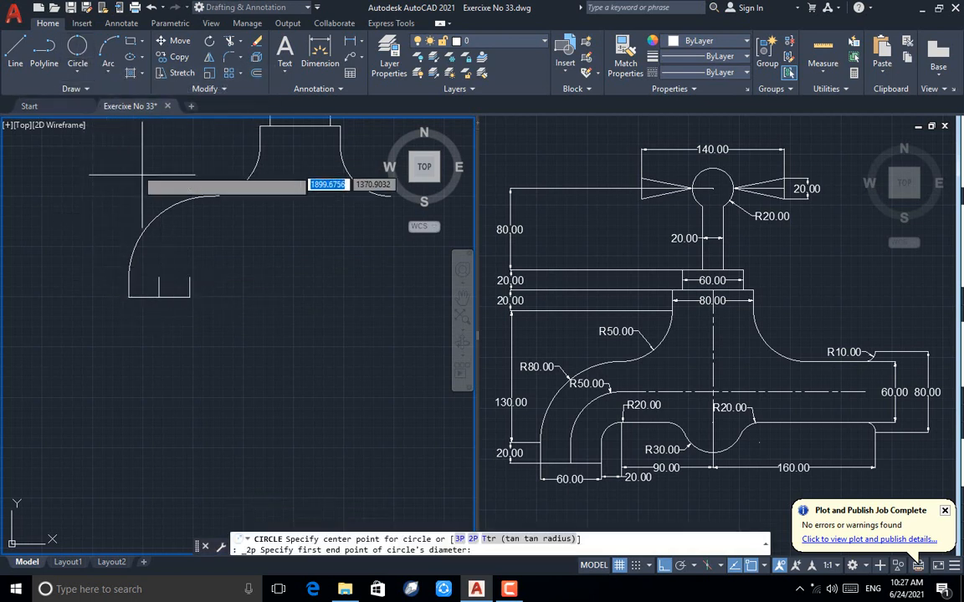
{"action": "left_click", "coordinate": [189, 271]}
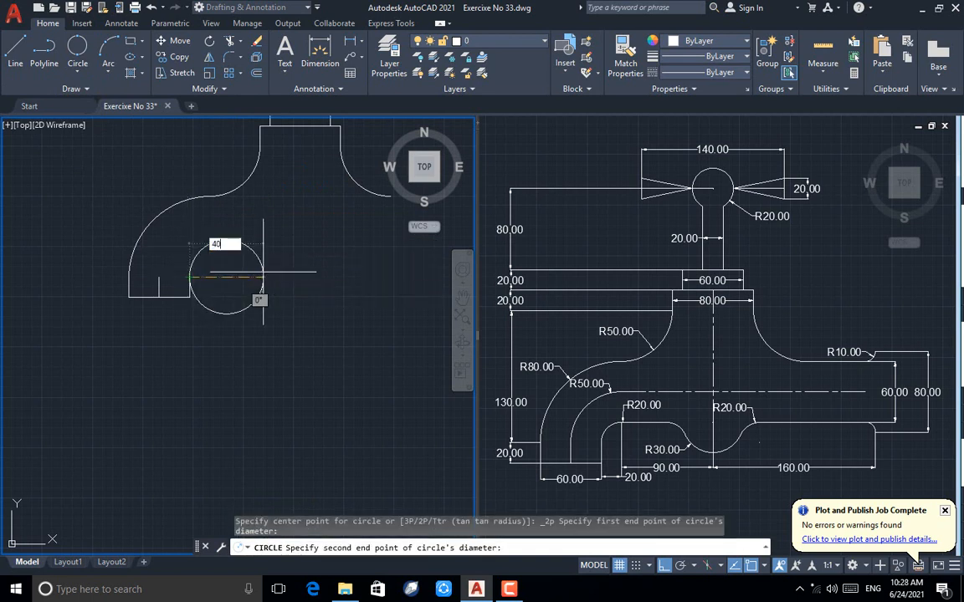
{"action": "key", "text": "Return"}
{"action": "key", "text": "Escape"}
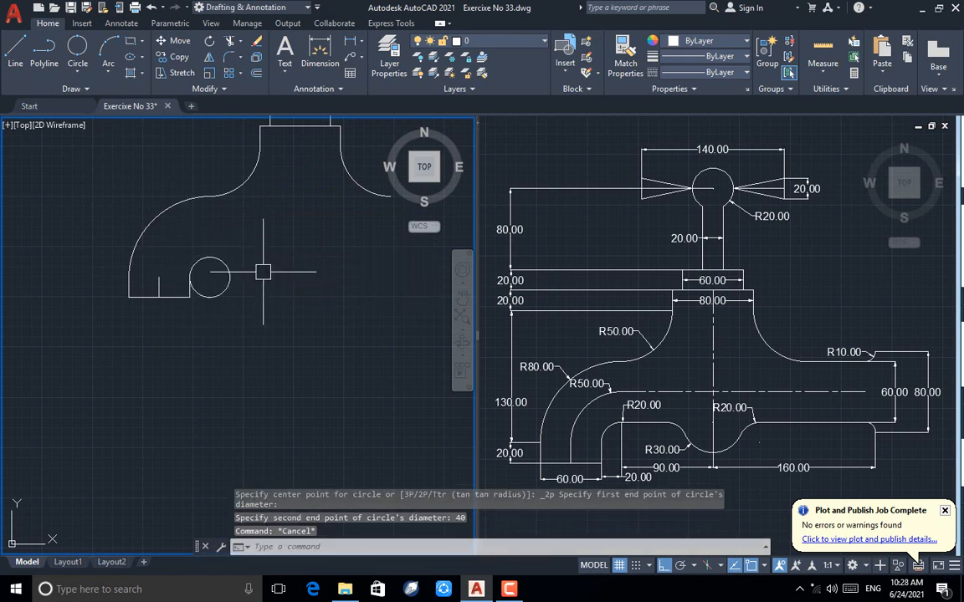
Draw a circle of radius 50 concentric with the 40-diameter circle.
{"action": "type", "text": "c"}
{"action": "key", "text": "Return"}
{"action": "left_click", "coordinate": [209, 277]}
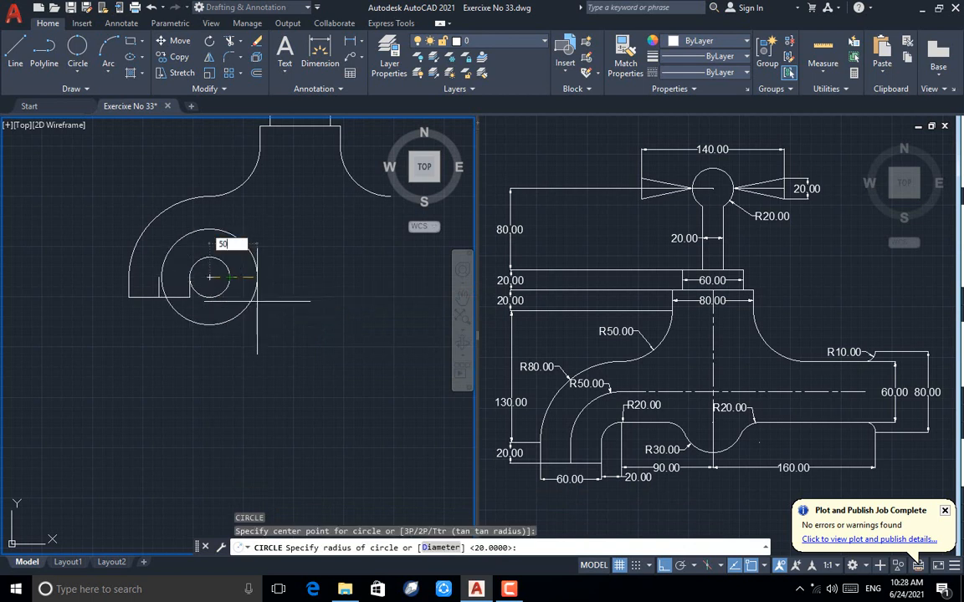
{"action": "type", "text": "50"}
{"action": "key", "text": "Return"}
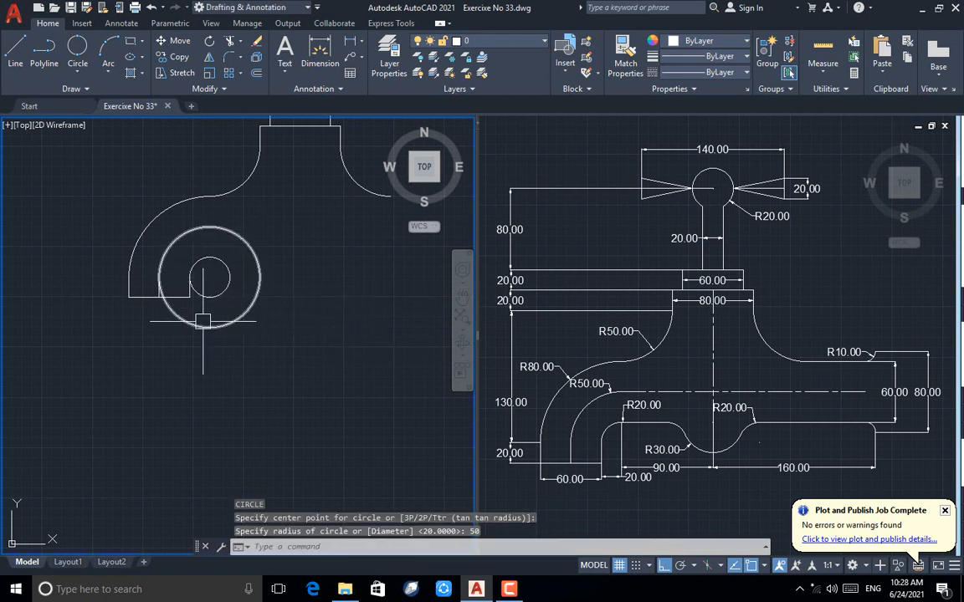
Trim the short piece of the radius-50 circle between the spout's middle vertical line and its bottom edge.
{"action": "scroll", "coordinate": [173, 335], "scroll_direction": "up", "scroll_amount": 3}
{"action": "type", "text": "tr"}
{"action": "key", "text": "Return"}
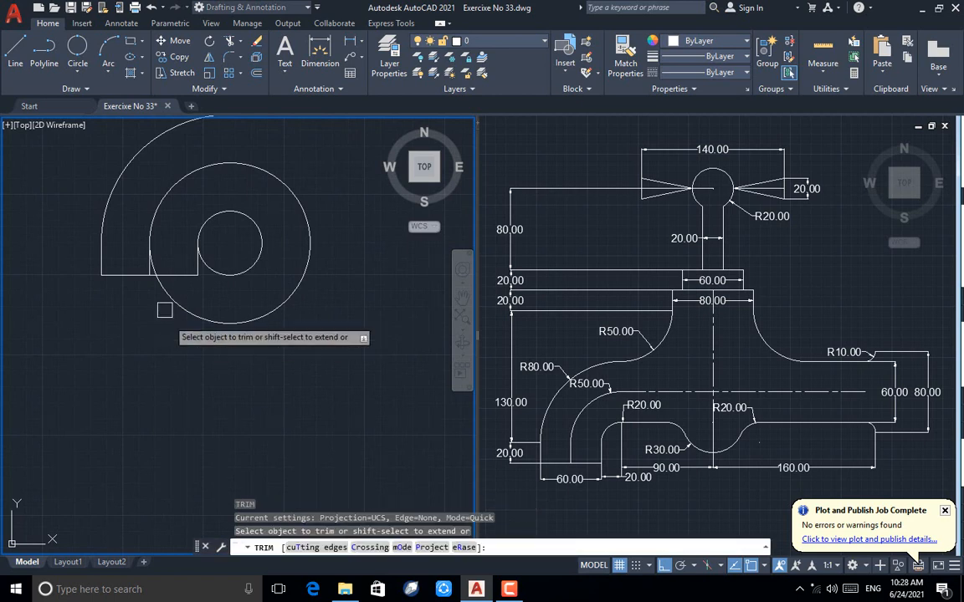
{"action": "scroll", "coordinate": [166, 306], "scroll_direction": "up", "scroll_amount": 6}
{"action": "scroll", "coordinate": [125, 275], "scroll_direction": "down", "scroll_amount": 5}
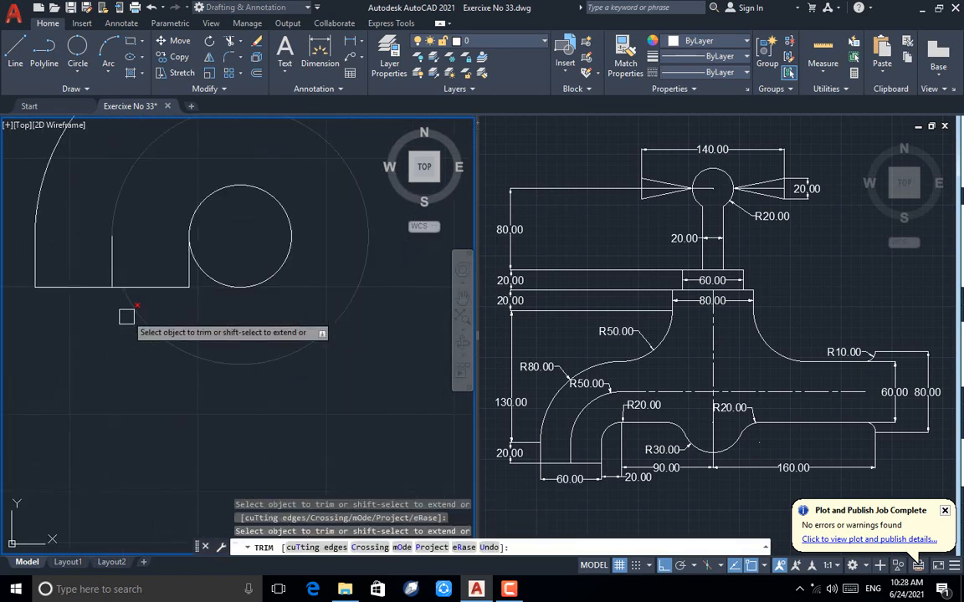
{"action": "key", "text": "Escape"}
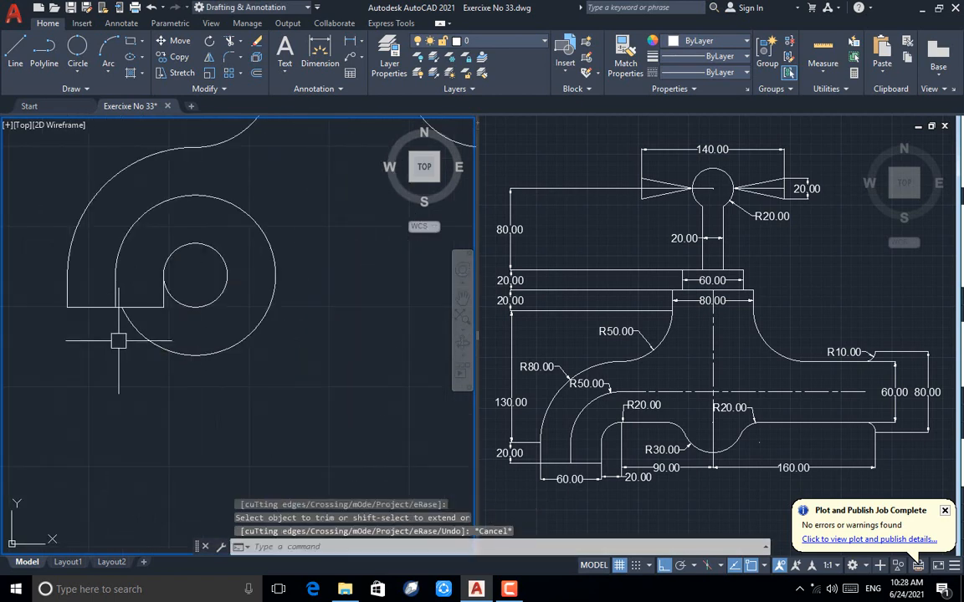
Draw a 90-unit horizontal line to the right from the top quadrant of the 40-diameter circle.
{"action": "type", "text": "l"}
{"action": "key", "text": "Return"}
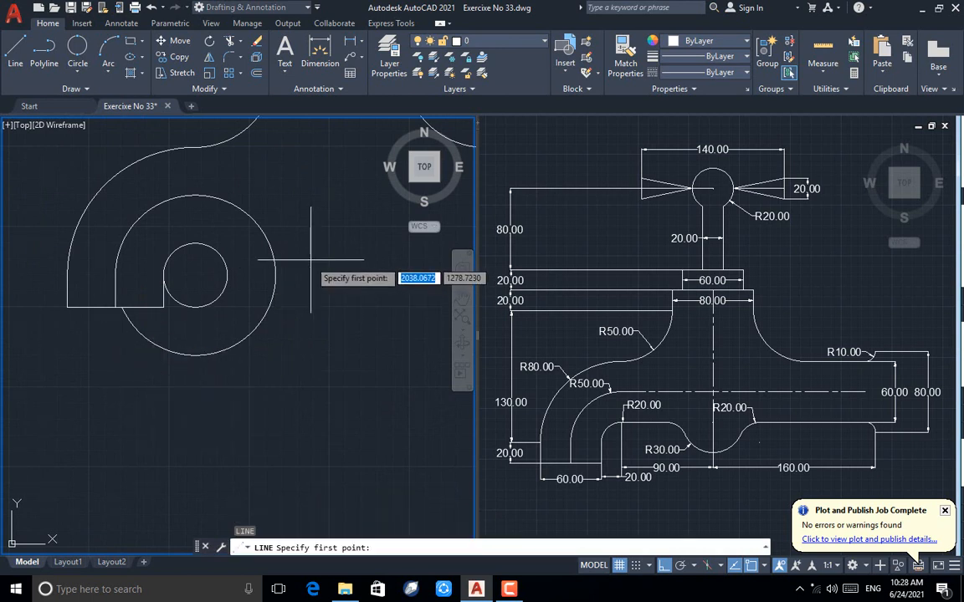
{"action": "left_click", "coordinate": [195, 244]}
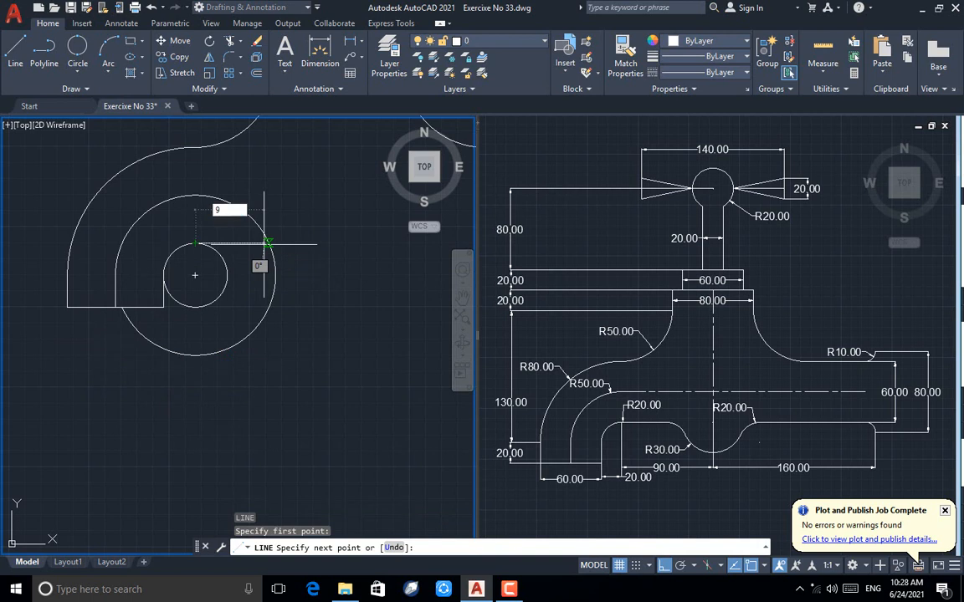
{"action": "key", "text": "Return"}
{"action": "key", "text": "Return"}
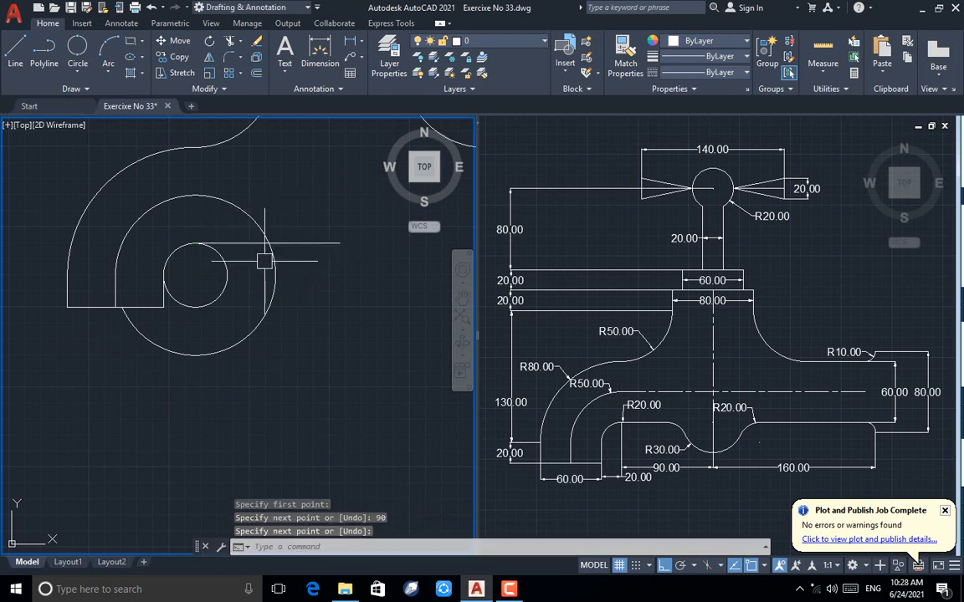
Trim the radius-50 circle below the 90-unit line and reduce the 40-diameter circle to its upper-left quarter arc.
{"action": "type", "text": "tr"}
{"action": "key", "text": "Return"}
{"action": "left_click", "coordinate": [263, 316]}
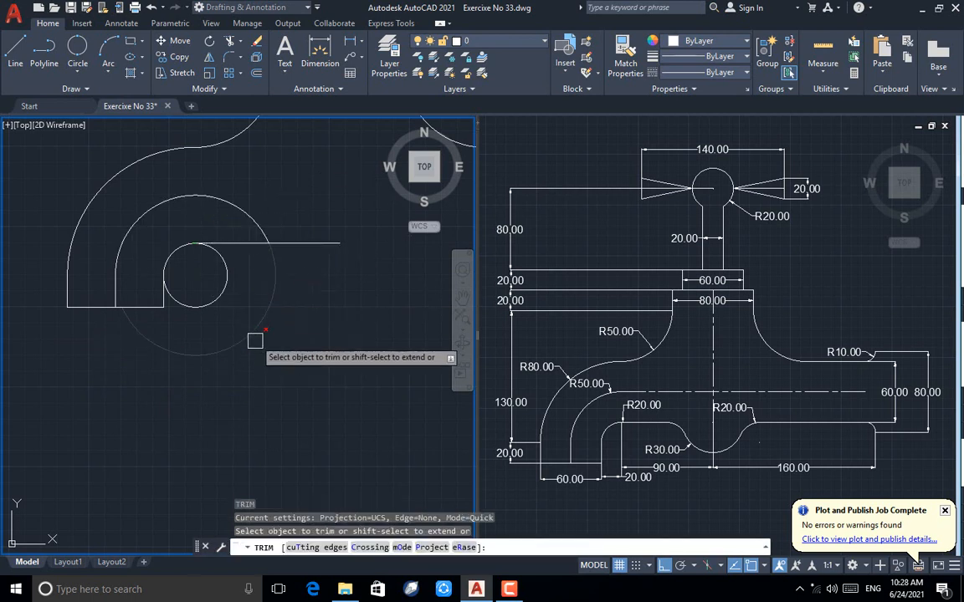
{"action": "left_click", "coordinate": [206, 303]}
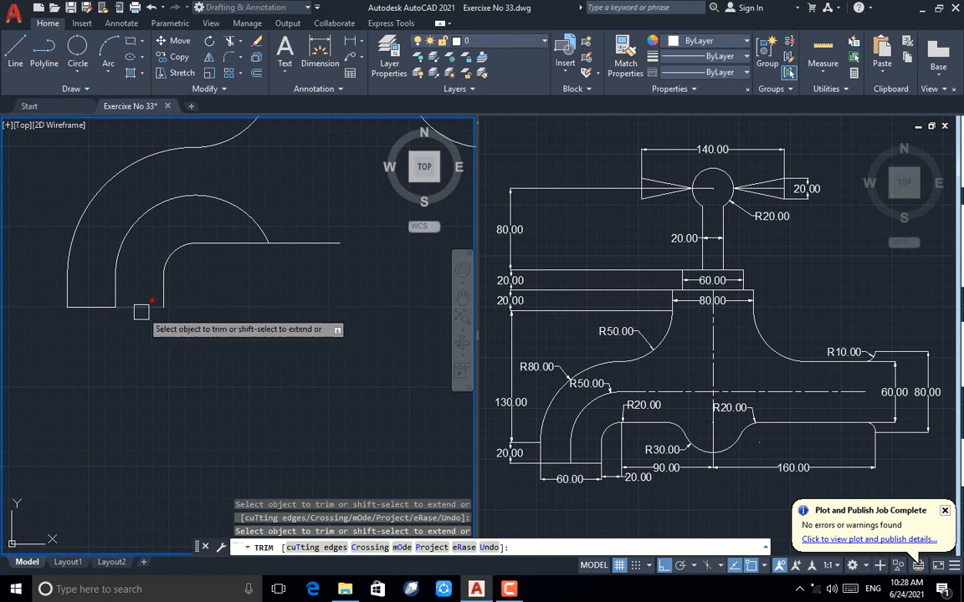
{"action": "scroll", "coordinate": [112, 337], "scroll_direction": "down", "scroll_amount": 2}
{"action": "key", "text": "Escape"}
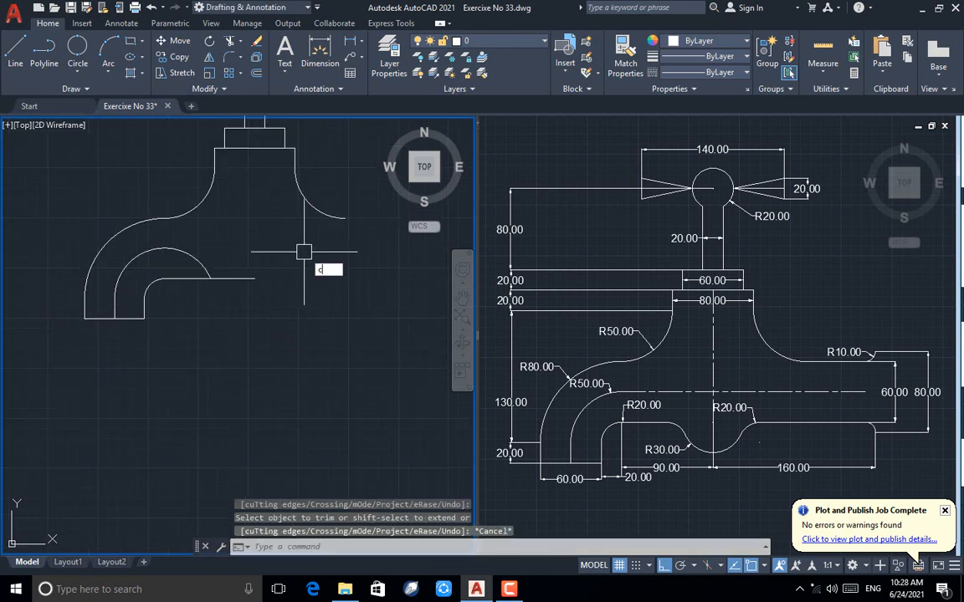
Draw a circle of radius 30 centred on the right end of the 90-unit line.
{"action": "type", "text": "c"}
{"action": "key", "text": "Return"}
{"action": "left_click", "coordinate": [255, 278]}
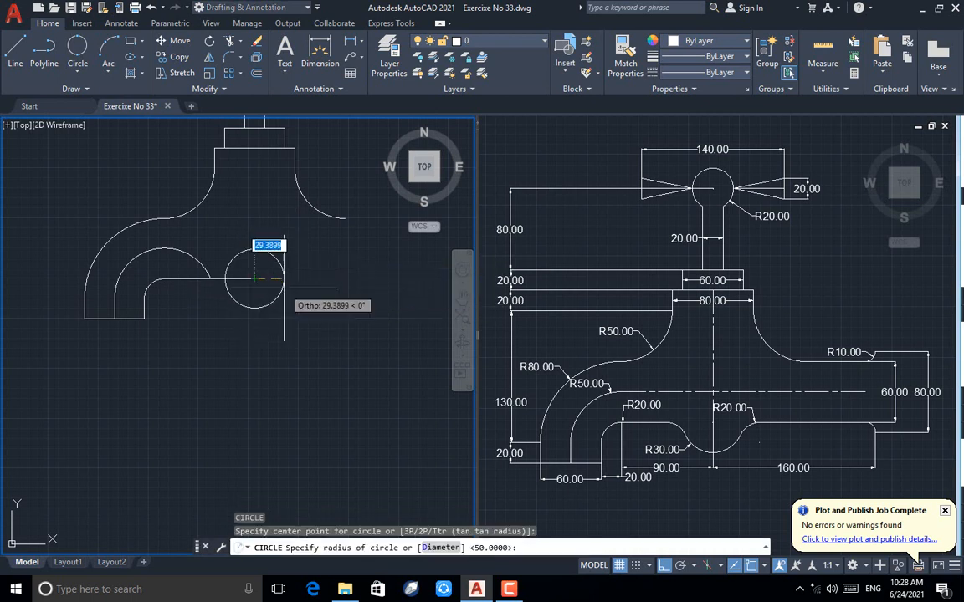
{"action": "type", "text": "30"}
{"action": "key", "text": "Return"}
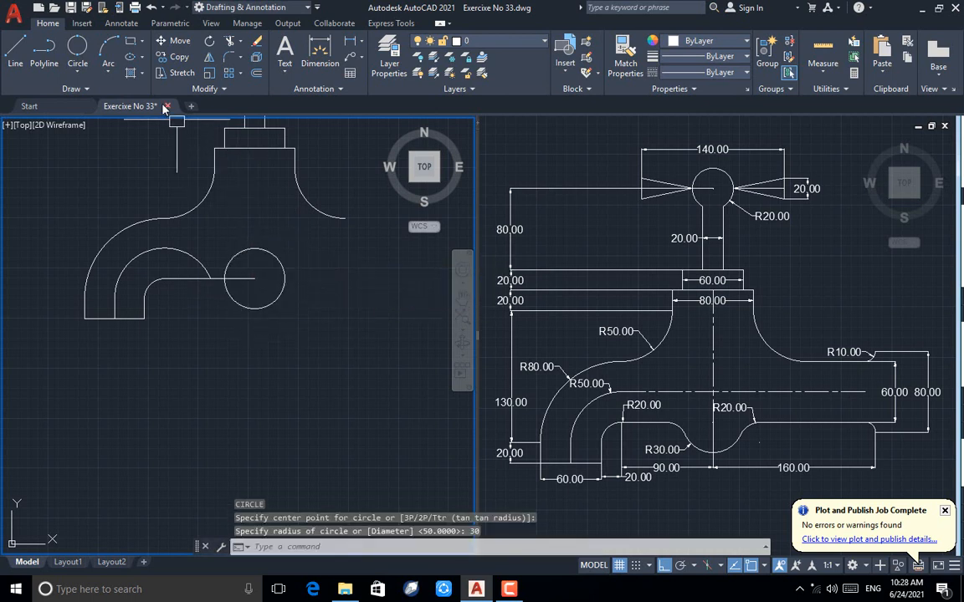
Draw a circle of radius 20 tangent to the radius-30 circle and the 90-unit line, below the line.
{"action": "left_click", "coordinate": [78, 72]}
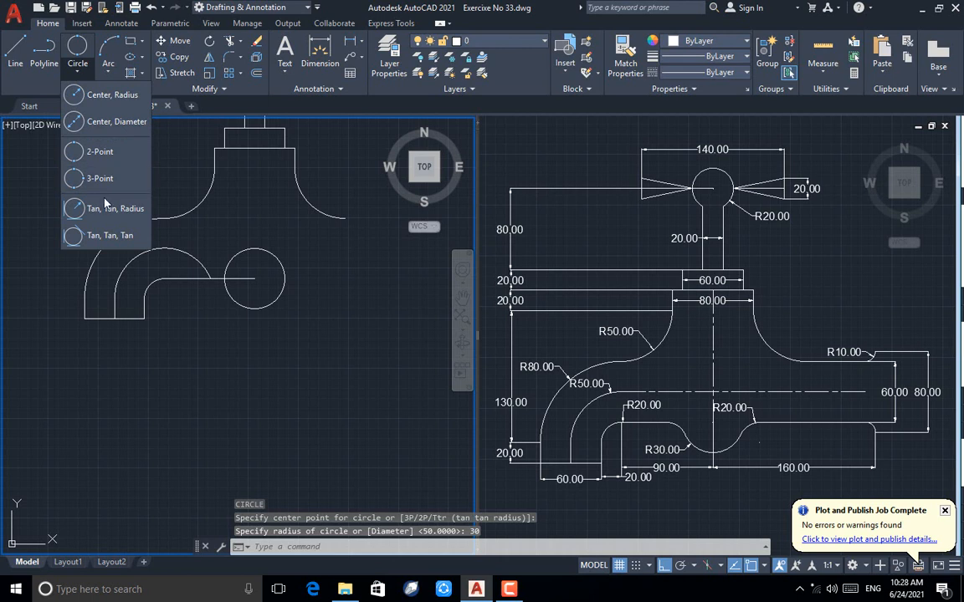
{"action": "left_click", "coordinate": [105, 207]}
{"action": "scroll", "coordinate": [224, 284], "scroll_direction": "up", "scroll_amount": 3}
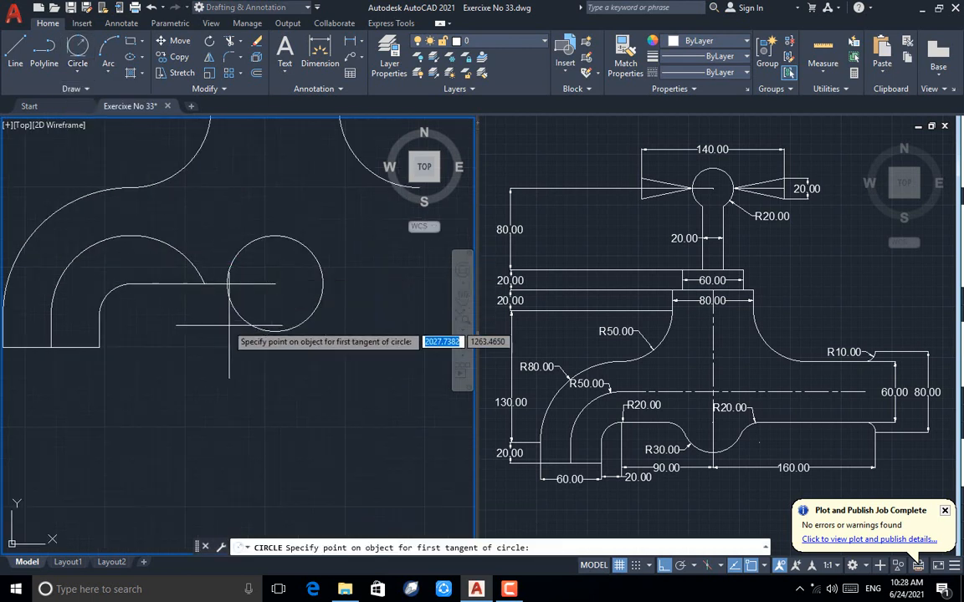
{"action": "left_click", "coordinate": [231, 307]}
{"action": "left_click", "coordinate": [207, 289]}
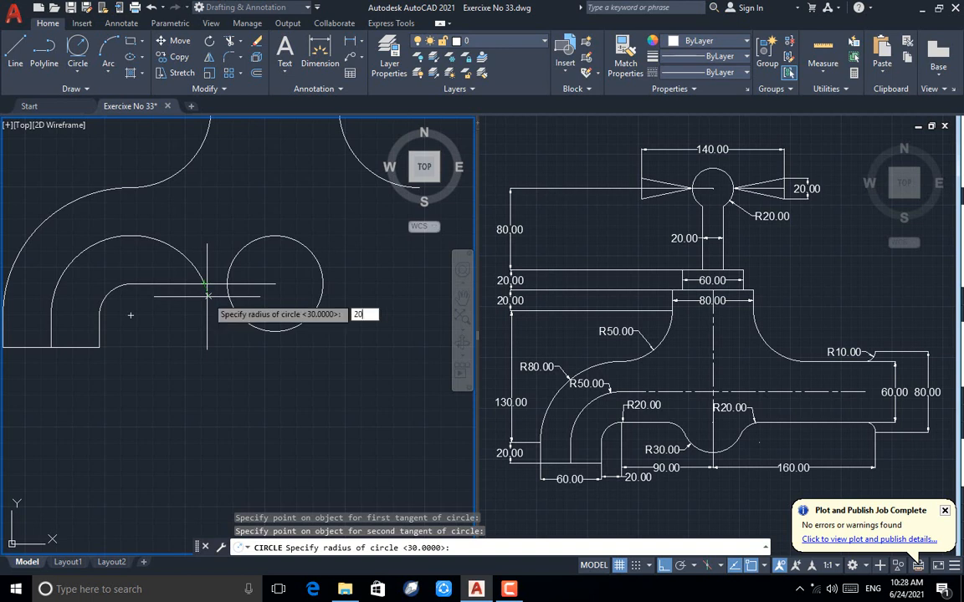
{"action": "key", "text": "Return"}
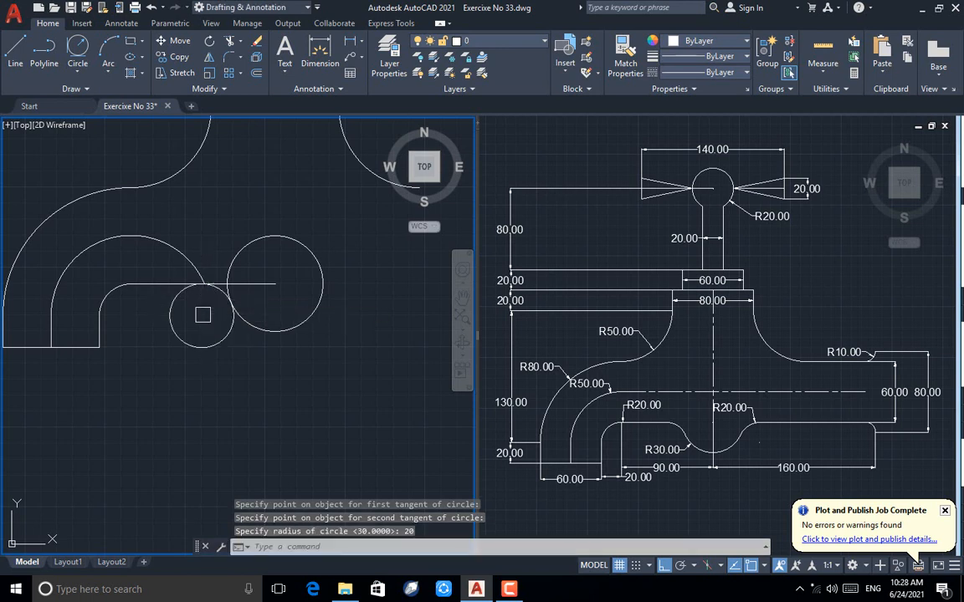
Trim the radius-20 circle to the arc joining the 90-unit line and radius-30 circle, and remove the line beyond its tangent point.
{"action": "type", "text": "tr"}
{"action": "key", "text": "Return"}
{"action": "scroll", "coordinate": [202, 315], "scroll_direction": "up", "scroll_amount": 2}
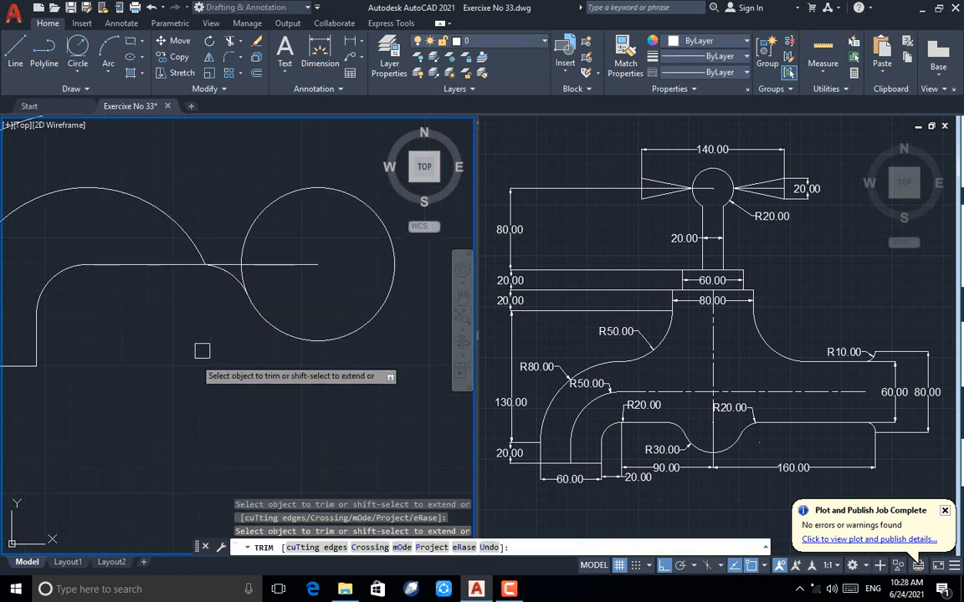
{"action": "scroll", "coordinate": [224, 259], "scroll_direction": "up", "scroll_amount": 3}
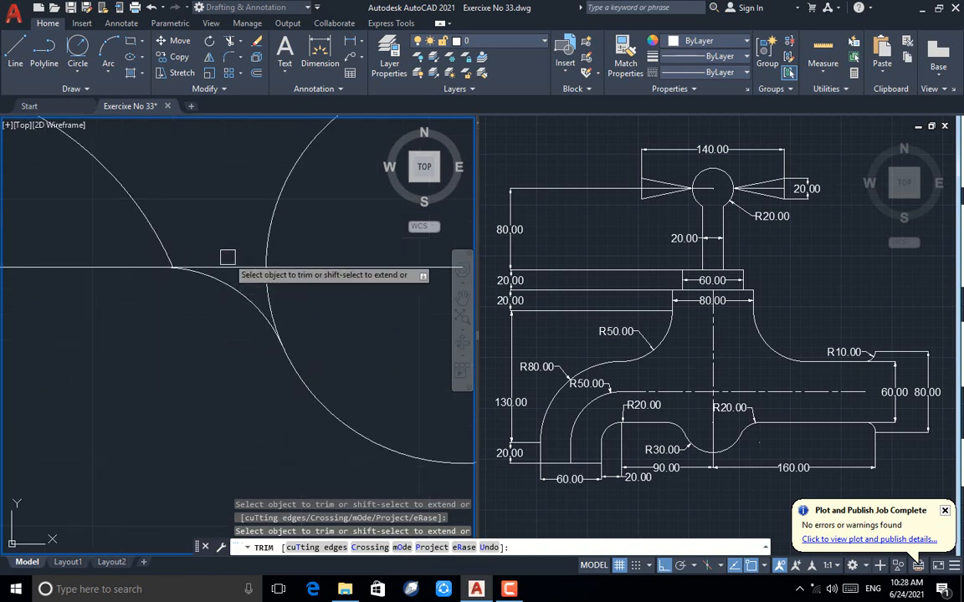
{"action": "scroll", "coordinate": [189, 293], "scroll_direction": "down", "scroll_amount": 2}
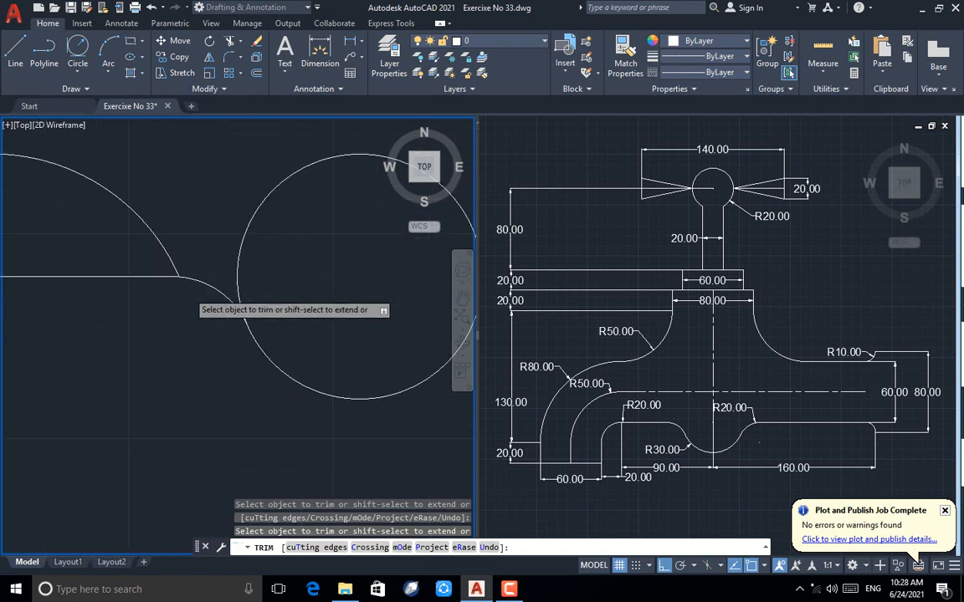
{"action": "scroll", "coordinate": [191, 294], "scroll_direction": "down", "scroll_amount": 2}
{"action": "key", "text": "Escape"}
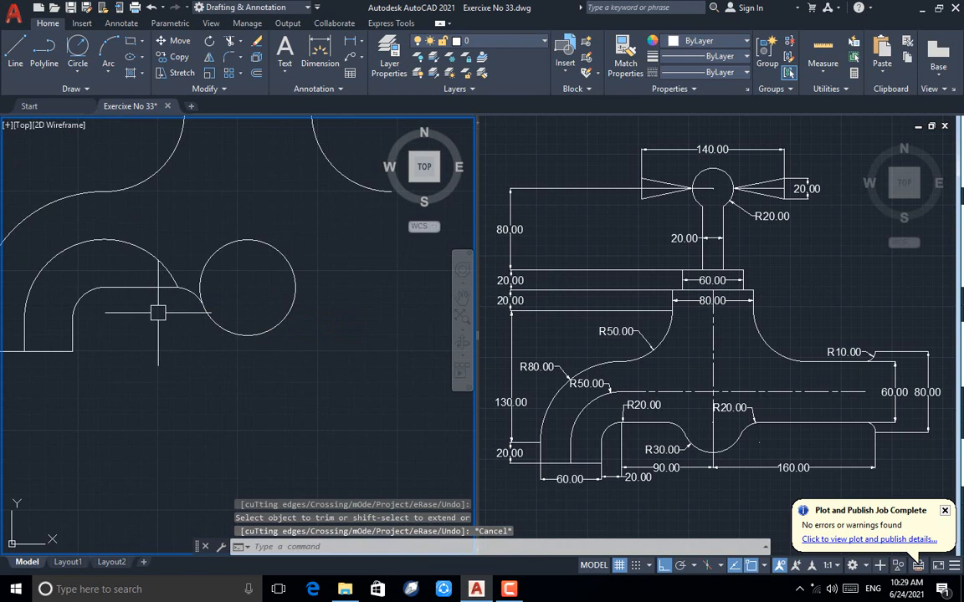
Draw a 150-unit horizontal line to the right from the centre of the radius-30 circle.
{"action": "left_click", "coordinate": [15, 54]}
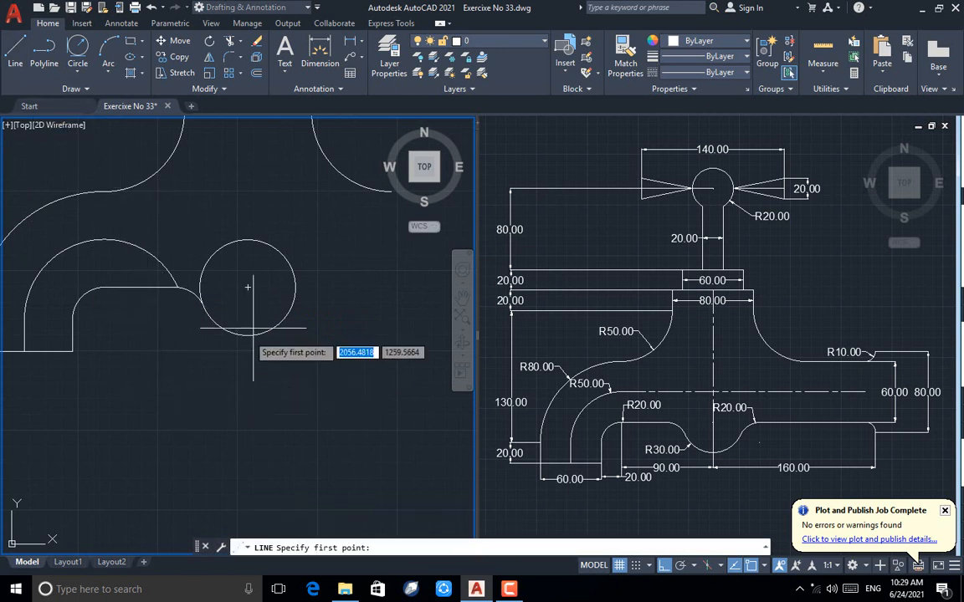
{"action": "left_click", "coordinate": [247, 288]}
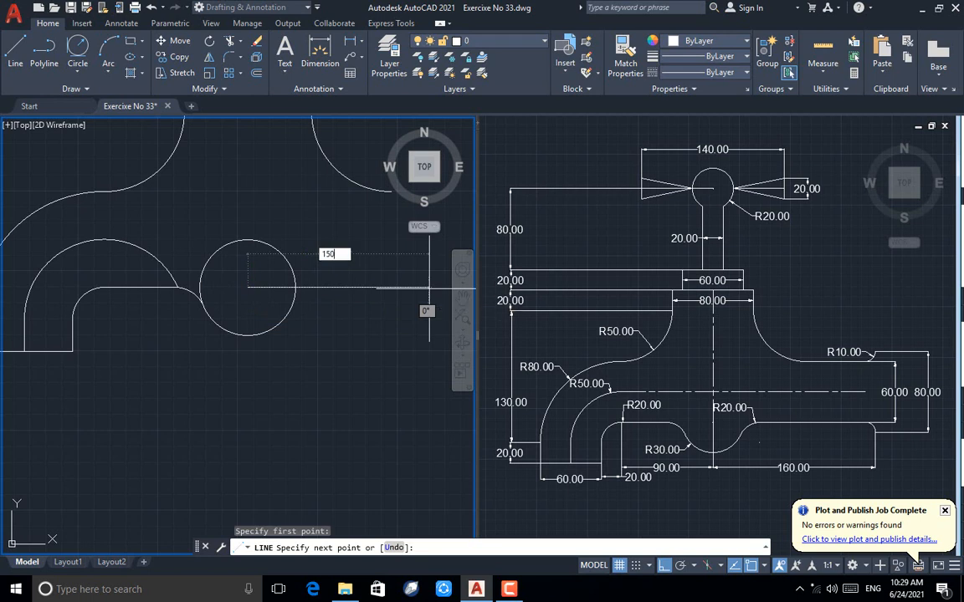
{"action": "type", "text": "150"}
{"action": "key", "text": "Return"}
{"action": "key", "text": "Return"}
Draw a 240-unit horizontal line from the top of the inner radius-50 arc, ending level with the 150-unit line's right end.
{"action": "scroll", "coordinate": [331, 344], "scroll_direction": "down", "scroll_amount": 2}
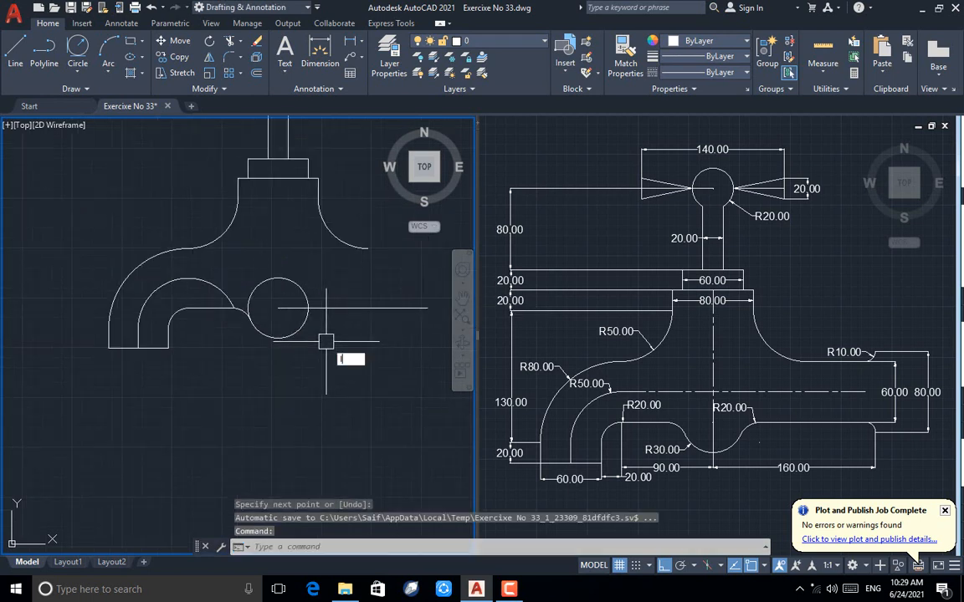
{"action": "key", "text": "Return"}
{"action": "left_click", "coordinate": [190, 278]}
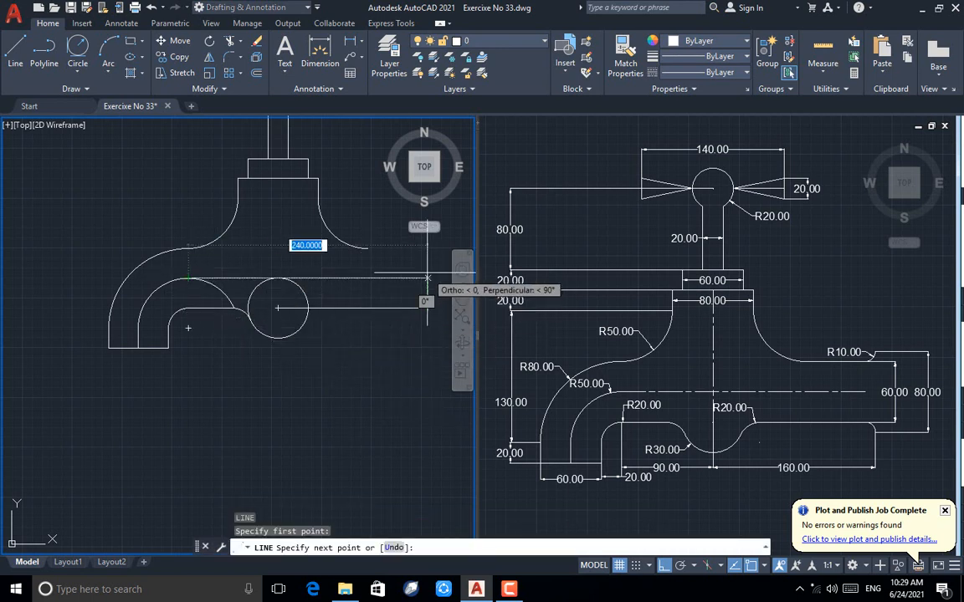
{"action": "left_click", "coordinate": [427, 278]}
{"action": "key", "text": "Return"}
Draw a horizontal line from the lower end of the body's right radius-50 arc, ending level with the other pipe lines.
{"action": "middle_click_drag", "start_coordinate": [252, 282], "coordinate": [128, 271]}
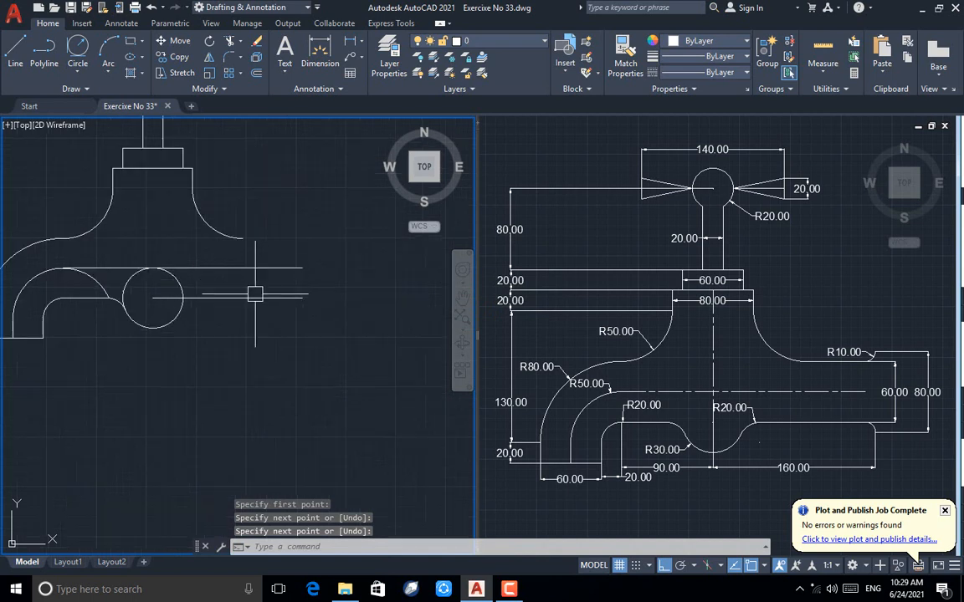
{"action": "key", "text": "Return"}
{"action": "left_click", "coordinate": [242, 238]}
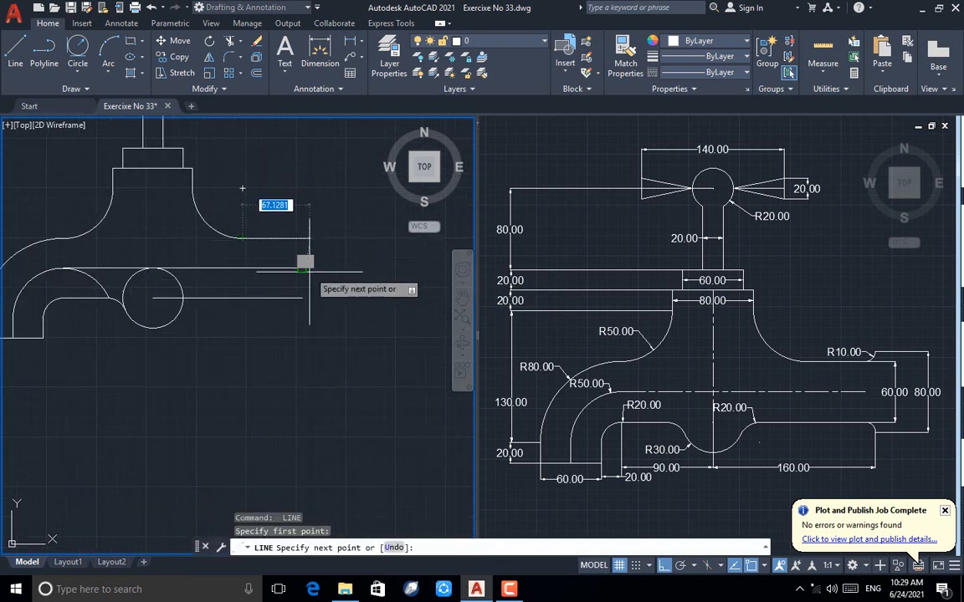
{"action": "left_click", "coordinate": [302, 238]}
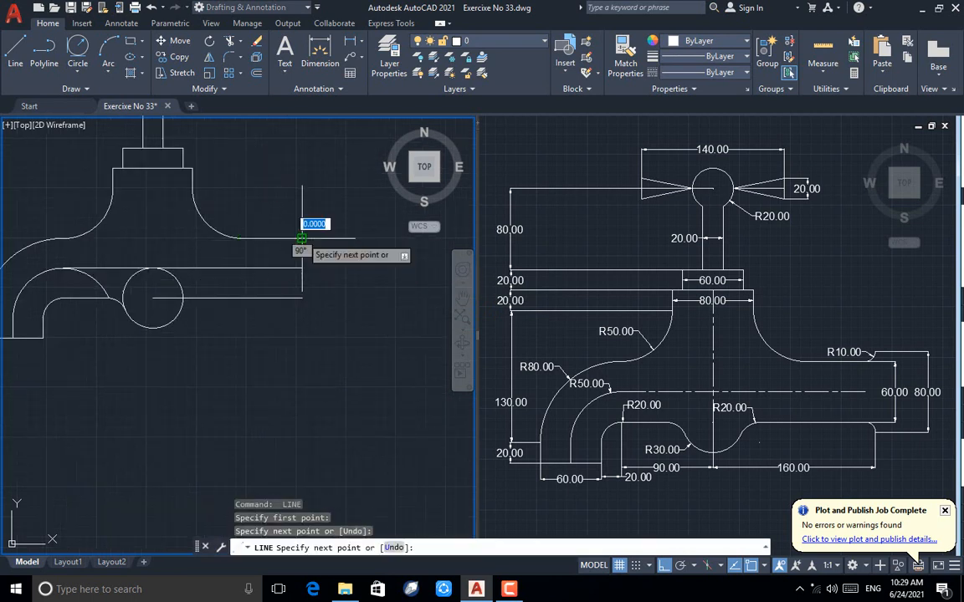
{"action": "key", "text": "Return"}
Trim the inner radius-50 arc beyond its top, the radius-30 circle's upper half and the line segment inside the bulge.
{"action": "scroll", "coordinate": [373, 265], "scroll_direction": "down", "scroll_amount": 2}
{"action": "scroll", "coordinate": [269, 282], "scroll_direction": "up", "scroll_amount": 2}
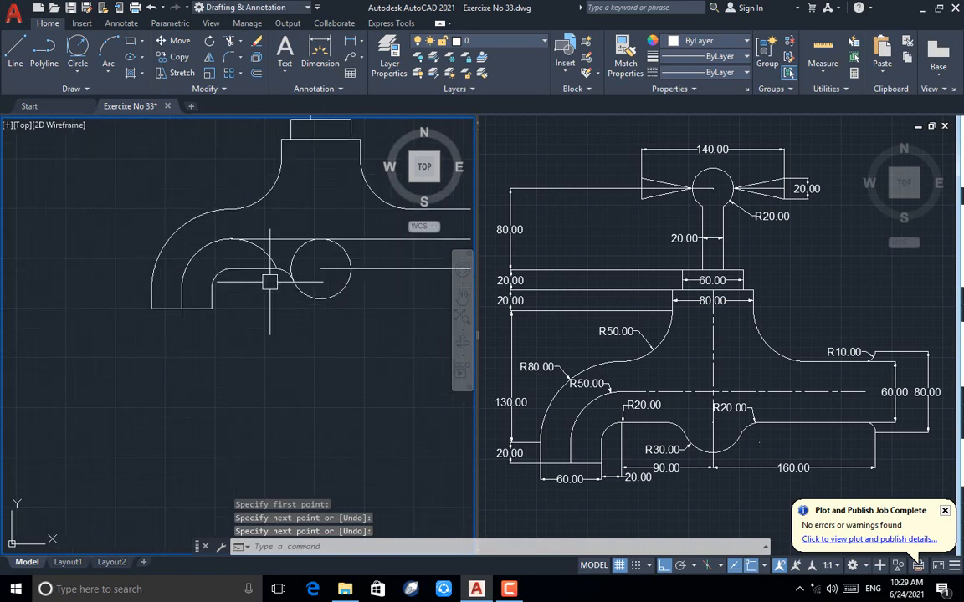
{"action": "type", "text": "tr"}
{"action": "key", "text": "Return"}
{"action": "scroll", "coordinate": [268, 259], "scroll_direction": "up", "scroll_amount": 4}
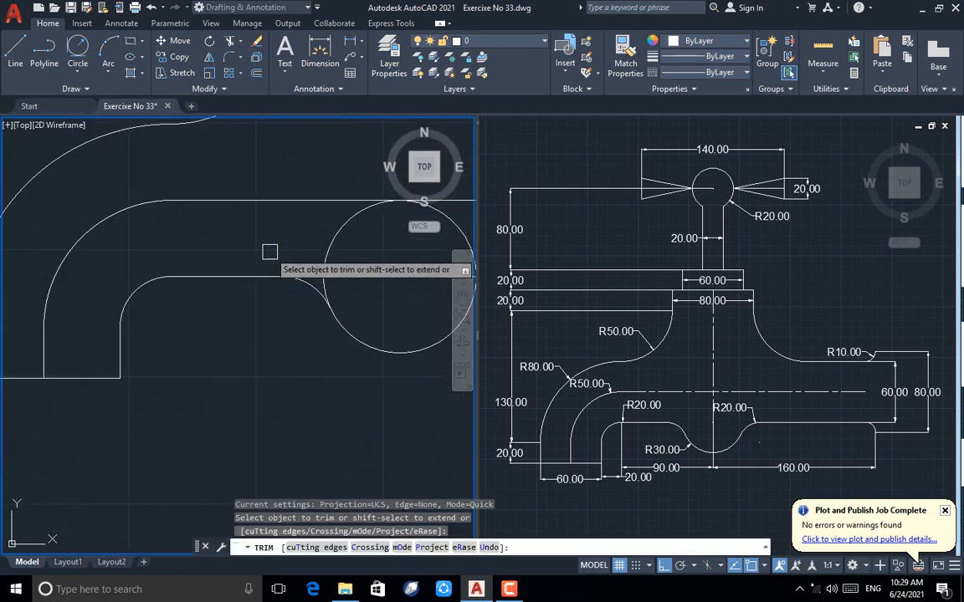
{"action": "scroll", "coordinate": [317, 261], "scroll_direction": "down", "scroll_amount": 3}
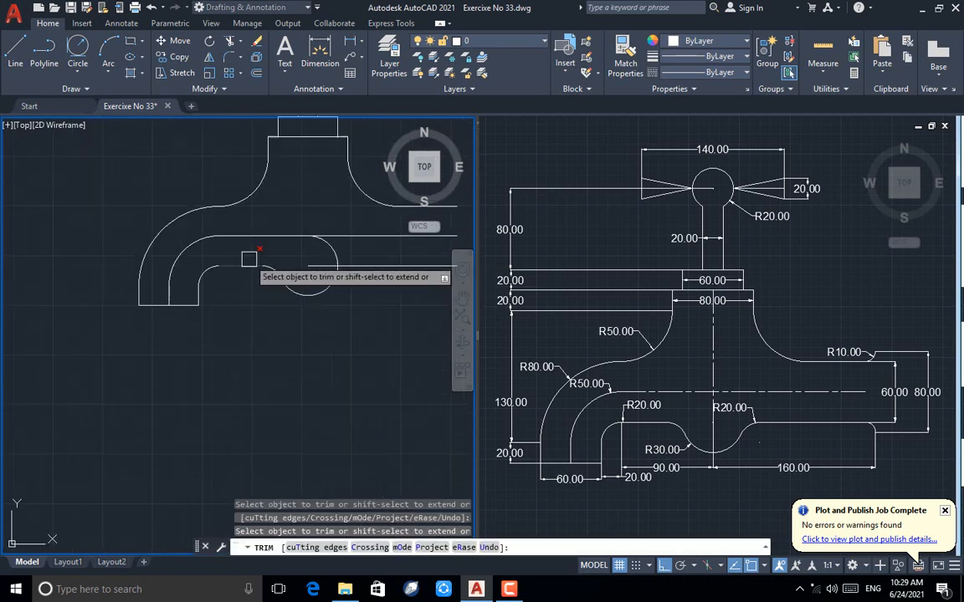
{"action": "scroll", "coordinate": [331, 251], "scroll_direction": "up", "scroll_amount": 3}
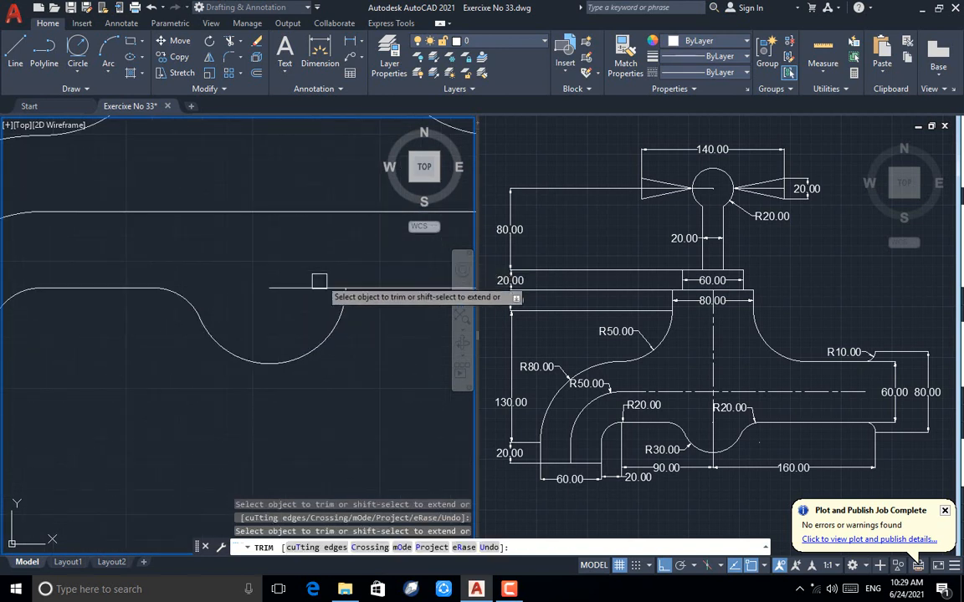
{"action": "left_click", "coordinate": [284, 287]}
{"action": "key", "text": "Escape"}
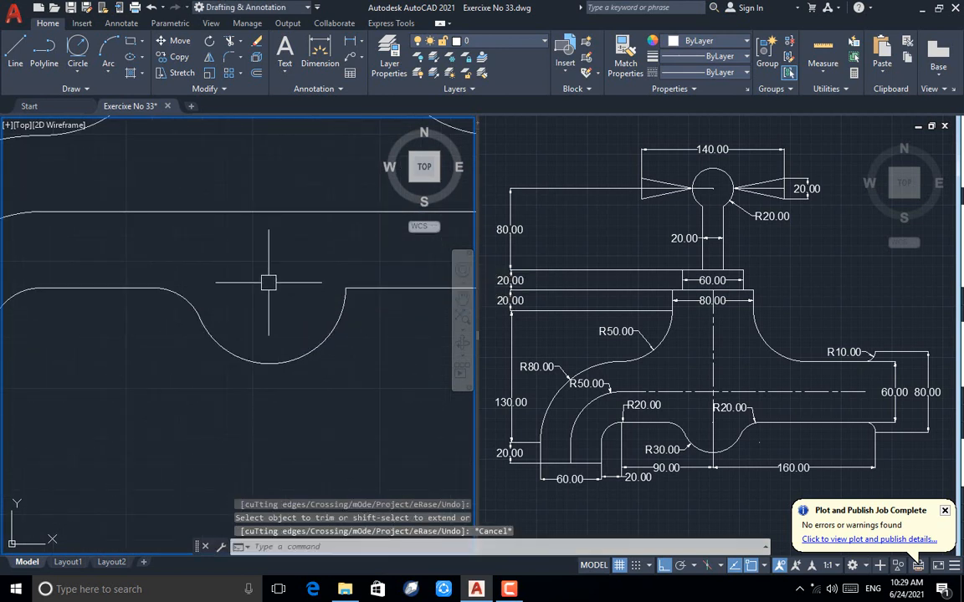
Mirror the bulge's left radius-20 arc about the vertical axis through the bulge's lowest point, keeping the original.
{"action": "left_click", "coordinate": [180, 303]}
{"action": "left_click", "coordinate": [209, 57]}
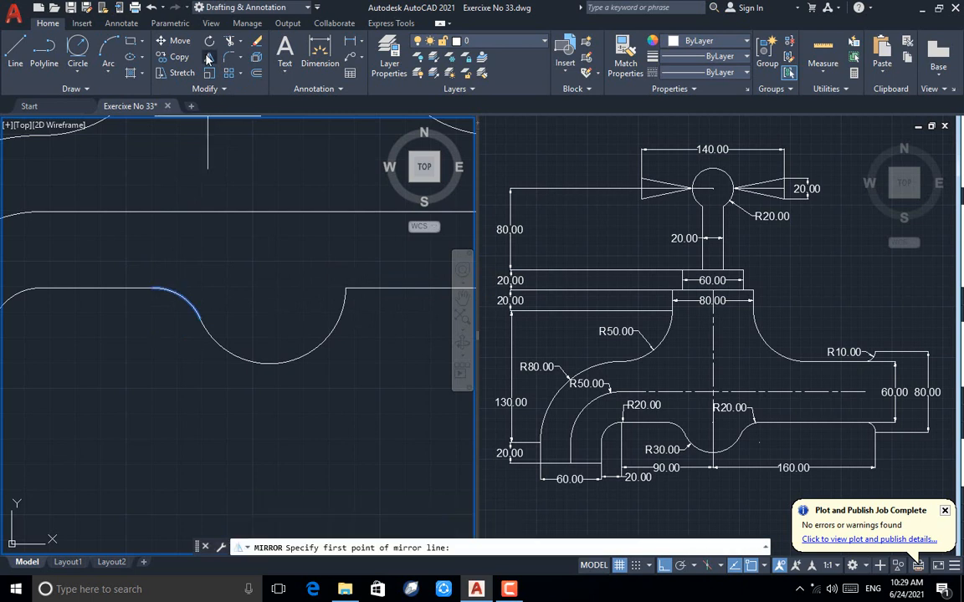
{"action": "left_click", "coordinate": [269, 364]}
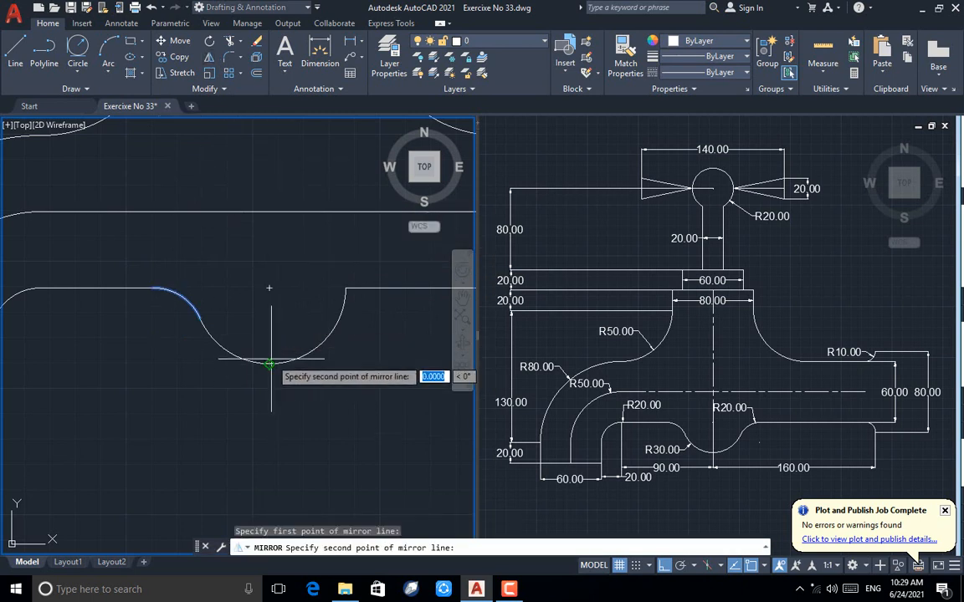
{"action": "left_click", "coordinate": [267, 219]}
{"action": "key", "text": "Return"}
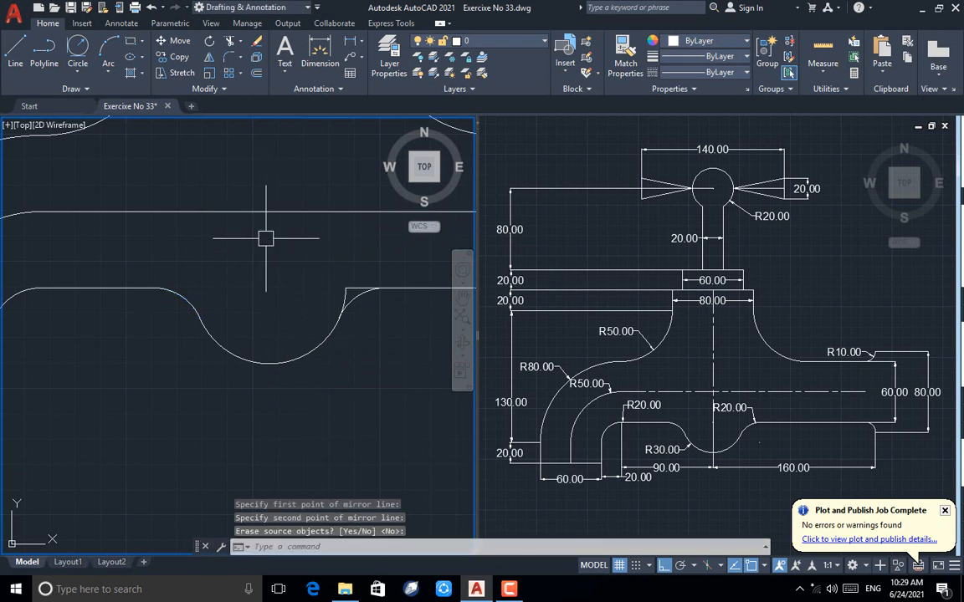
Trim the leftover line stub and radius-30 arc piece beyond the mirrored radius-20 arc.
{"action": "type", "text": "tr"}
{"action": "key", "text": "Return"}
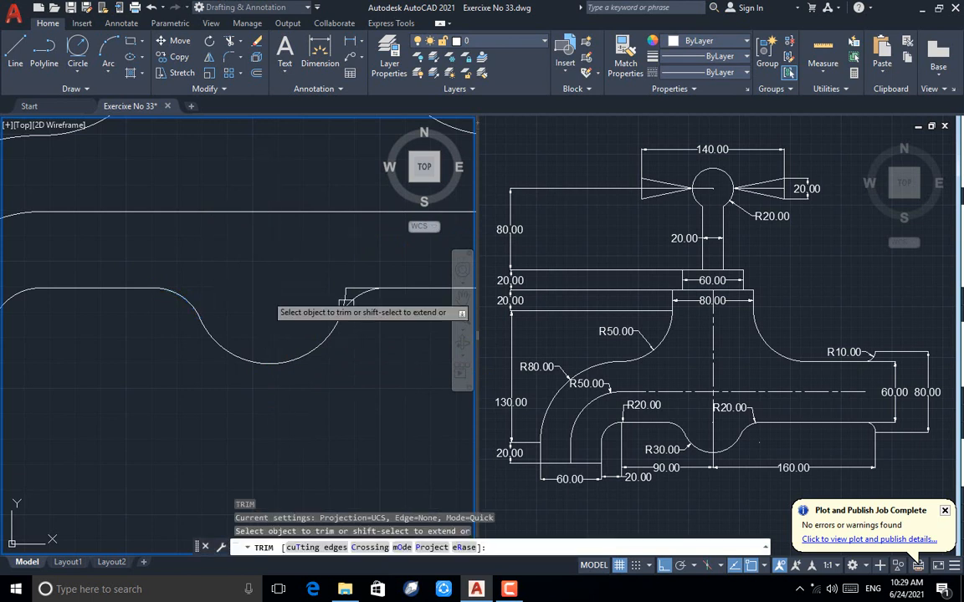
{"action": "scroll", "coordinate": [393, 314], "scroll_direction": "up", "scroll_amount": 2}
{"action": "left_click", "coordinate": [324, 224]}
{"action": "left_click", "coordinate": [293, 251]}
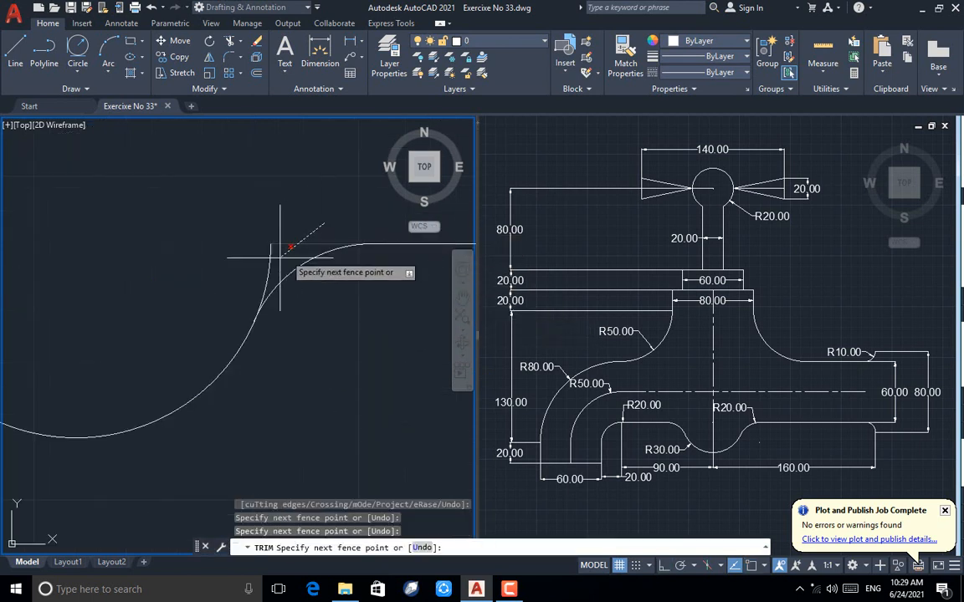
{"action": "key", "text": "Return"}
{"action": "key", "text": "Escape"}
{"action": "scroll", "coordinate": [263, 269], "scroll_direction": "down", "scroll_amount": 3}
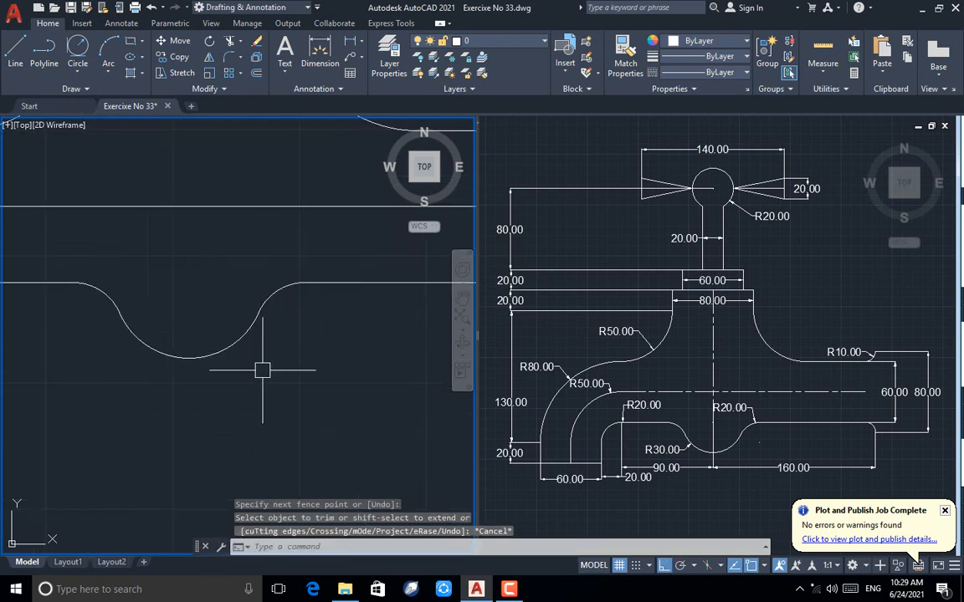
{"action": "scroll", "coordinate": [161, 376], "scroll_direction": "down", "scroll_amount": 2}
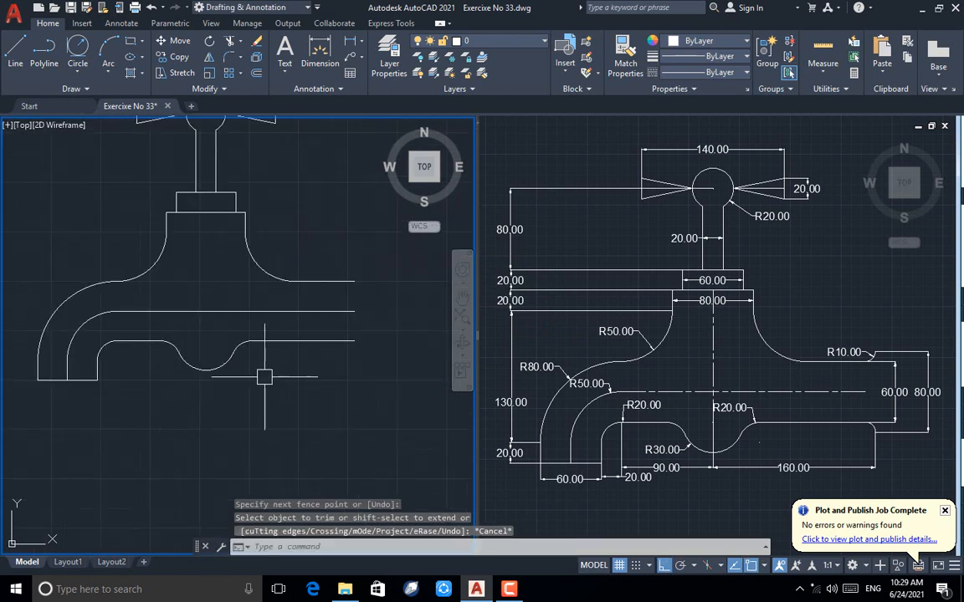
Draw a two-point circle of diameter 20 directly below the right end of the lower pipe line.
{"action": "scroll", "coordinate": [355, 355], "scroll_direction": "up", "scroll_amount": 2}
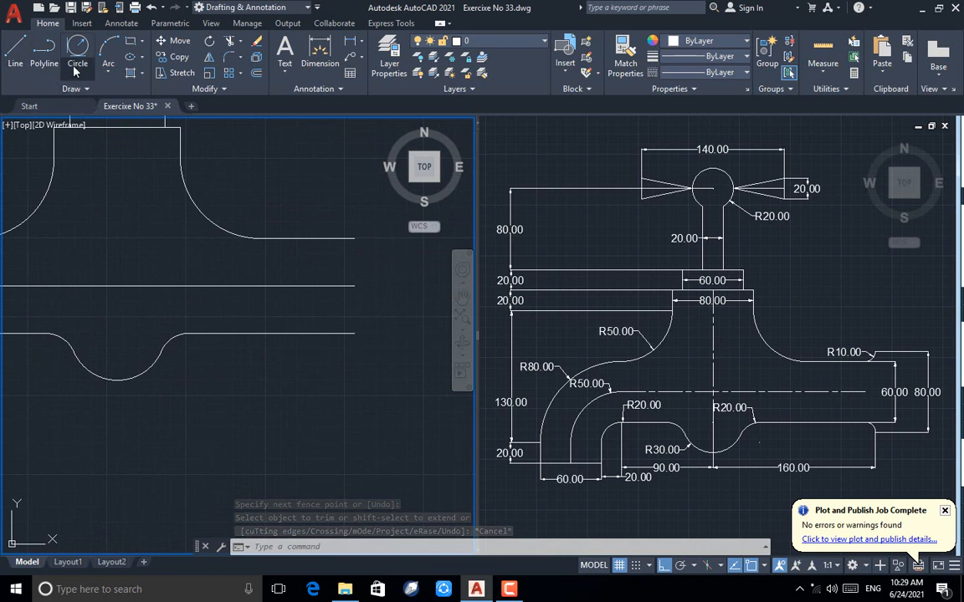
{"action": "left_click", "coordinate": [74, 67]}
{"action": "left_click", "coordinate": [115, 154]}
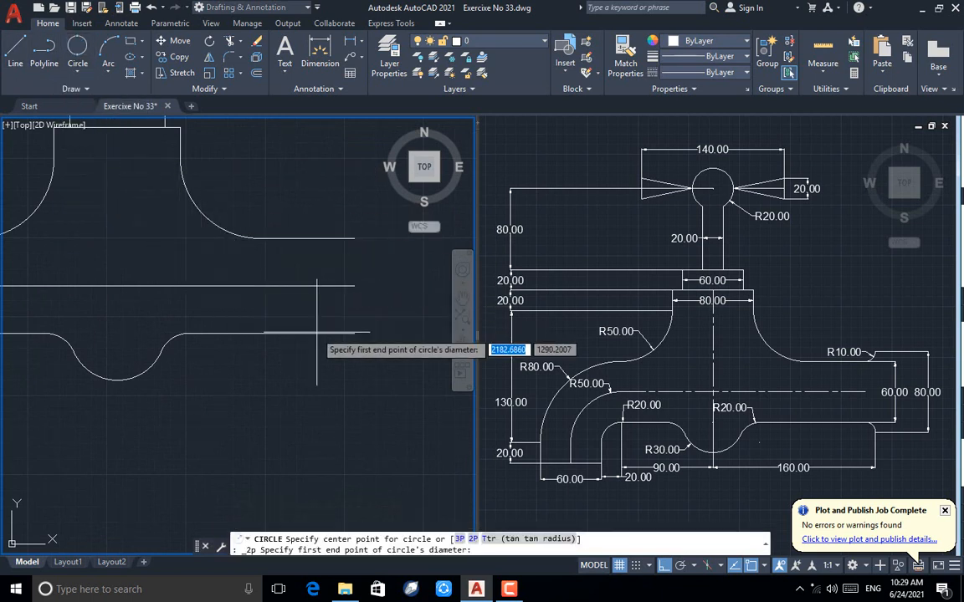
{"action": "left_click", "coordinate": [355, 333]}
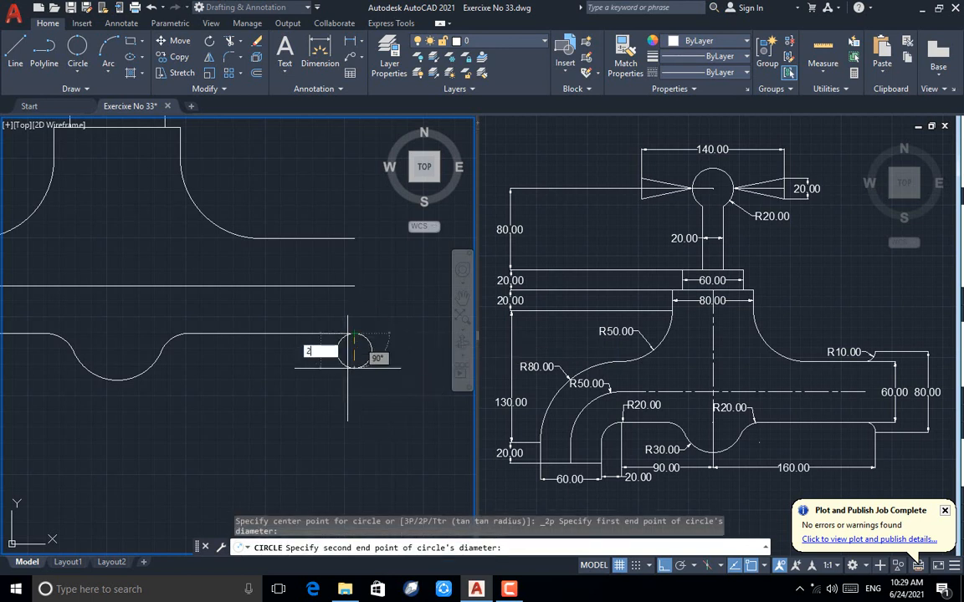
{"action": "key", "text": "Return"}
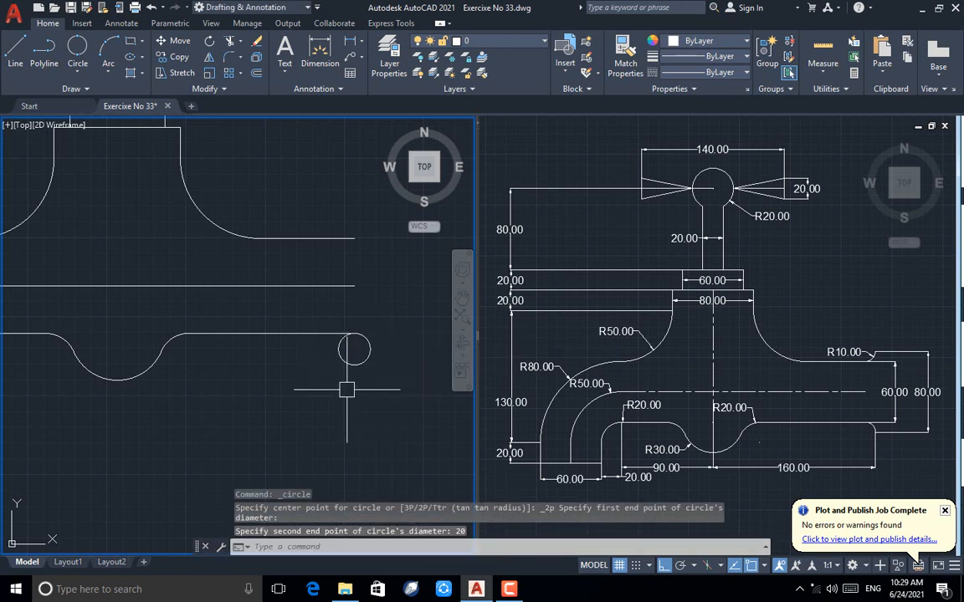
Draw a 20-unit horizontal line to the right from the right quadrant of the 20-diameter circle.
{"action": "type", "text": "l"}
{"action": "key", "text": "Return"}
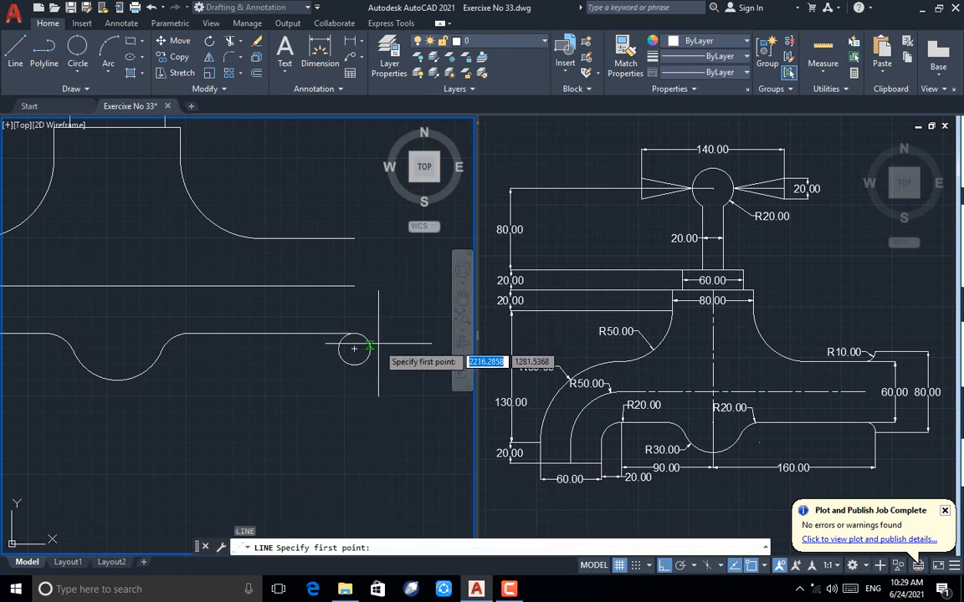
{"action": "left_click", "coordinate": [369, 349]}
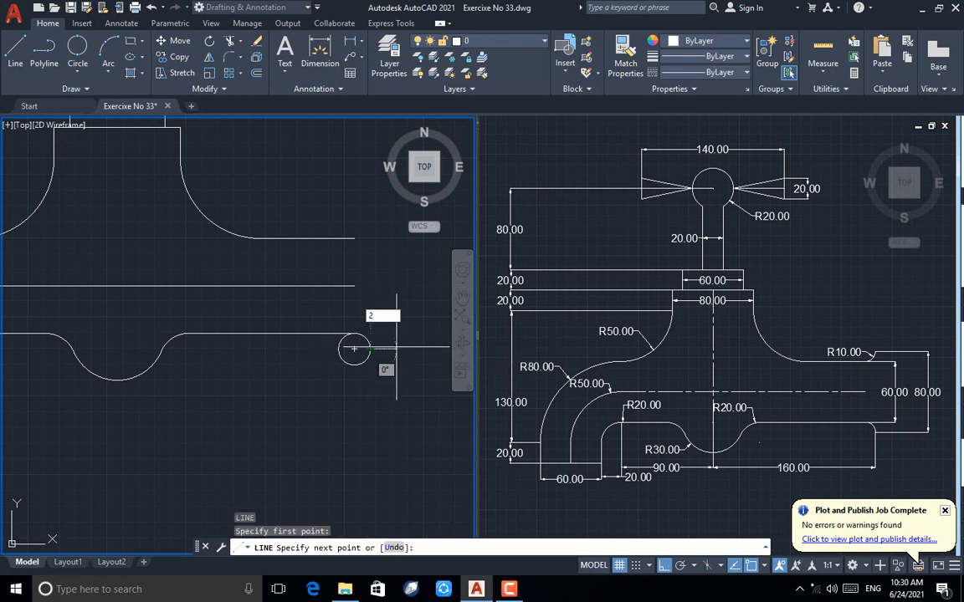
{"action": "type", "text": "20"}
{"action": "key", "text": "Return"}
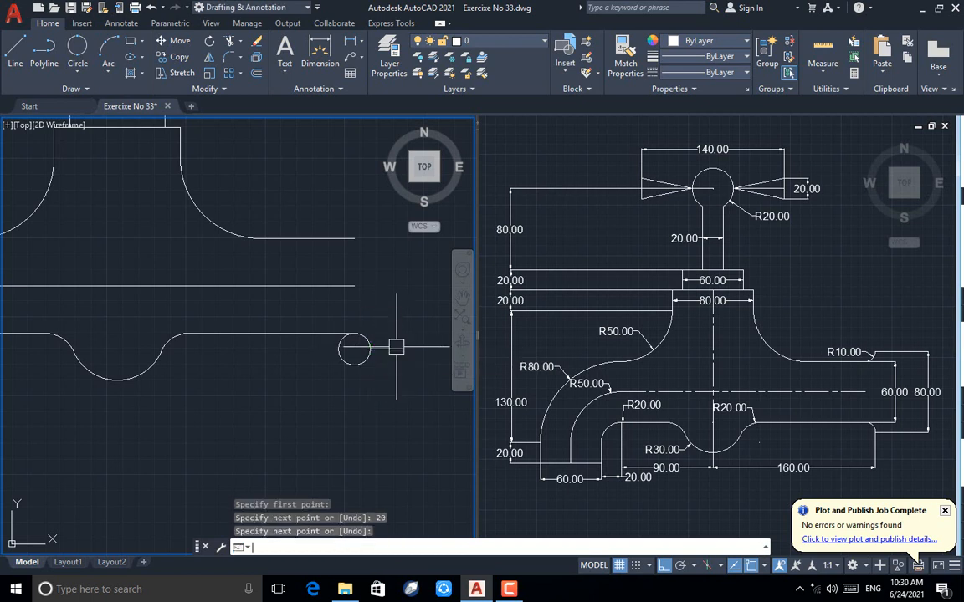
{"action": "key", "text": "Return"}
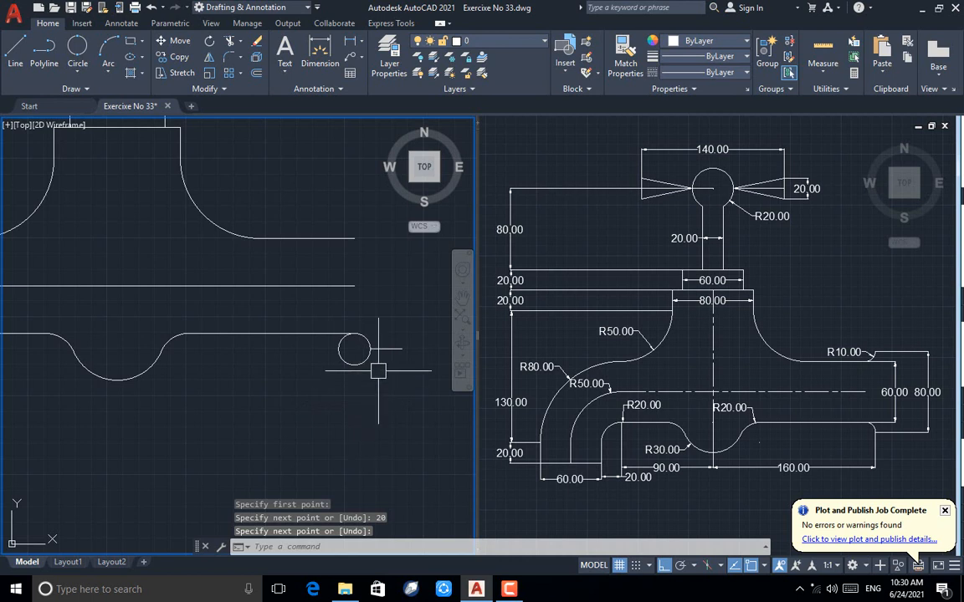
Trim the 20-diameter circle to its upper-right quarter arc between the lower pipe line and the 20-unit line.
{"action": "scroll", "coordinate": [379, 371], "scroll_direction": "up", "scroll_amount": 2}
{"action": "type", "text": "tr"}
{"action": "key", "text": "Return"}
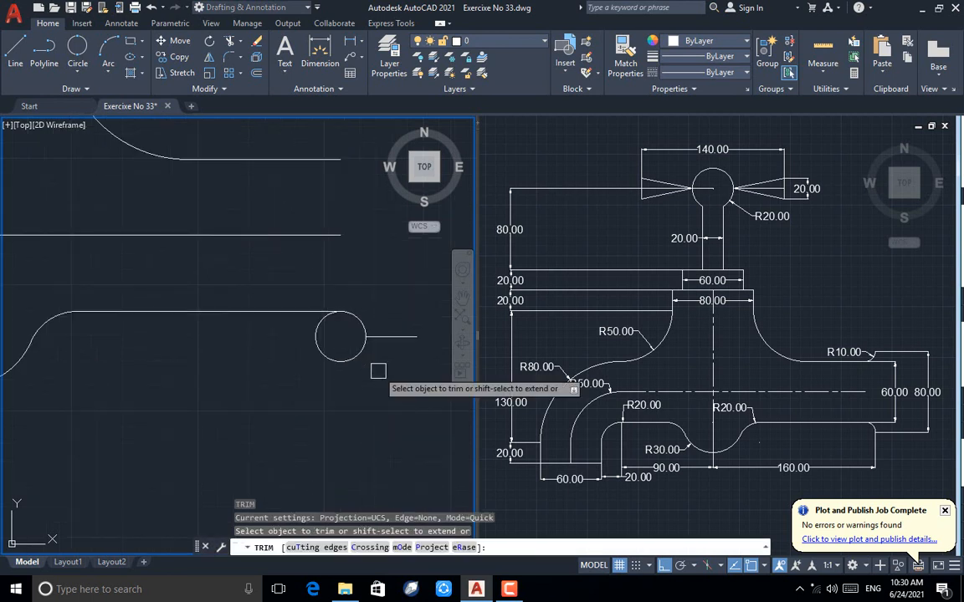
{"action": "left_click", "coordinate": [341, 361]}
{"action": "key", "text": "Escape"}
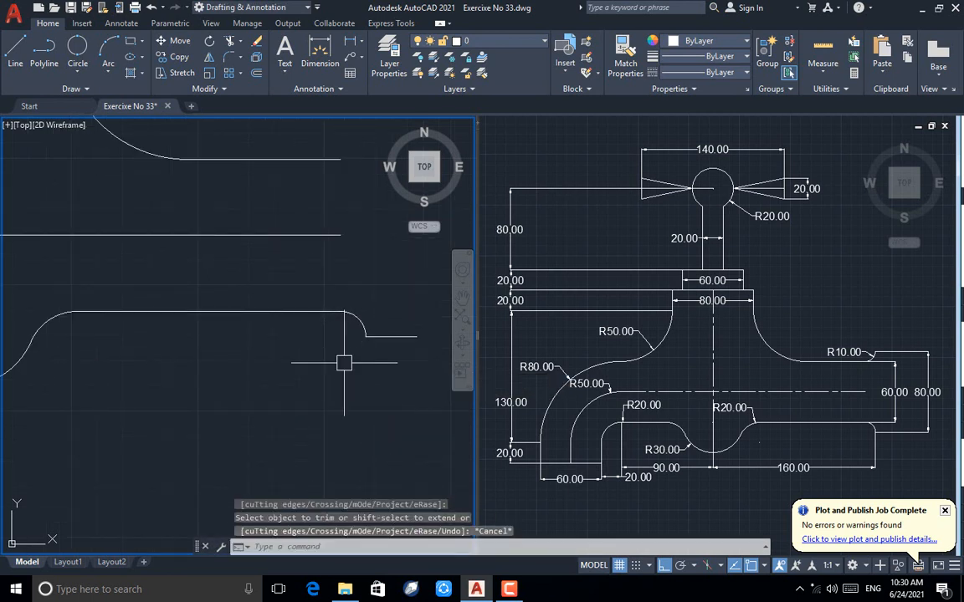
Mirror the quarter arc and 20-unit line at the lower pipe's right end about the horizontal centre line, keeping the originals.
{"action": "left_click", "coordinate": [415, 311]}
{"action": "left_click", "coordinate": [346, 368]}
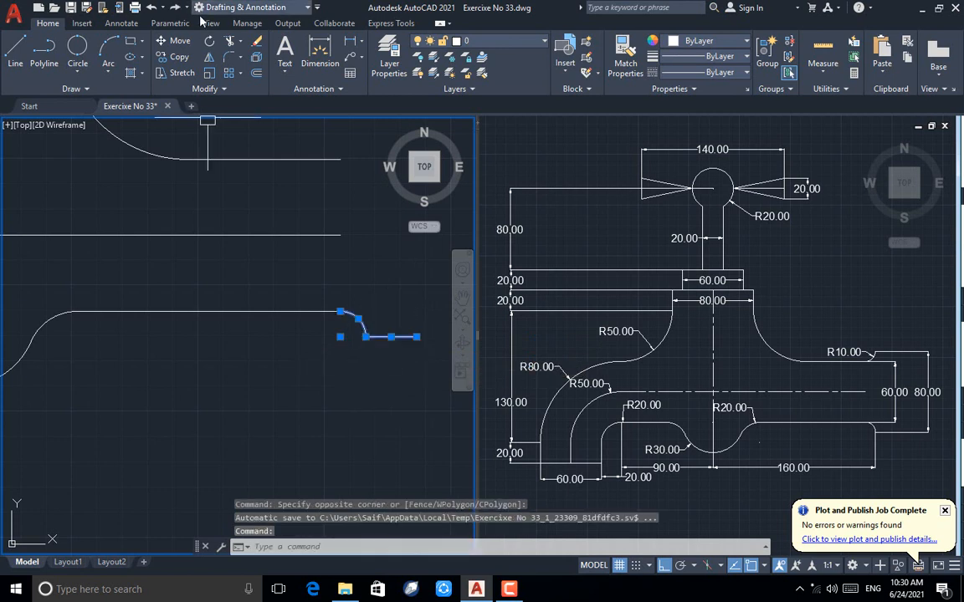
{"action": "left_click", "coordinate": [210, 59]}
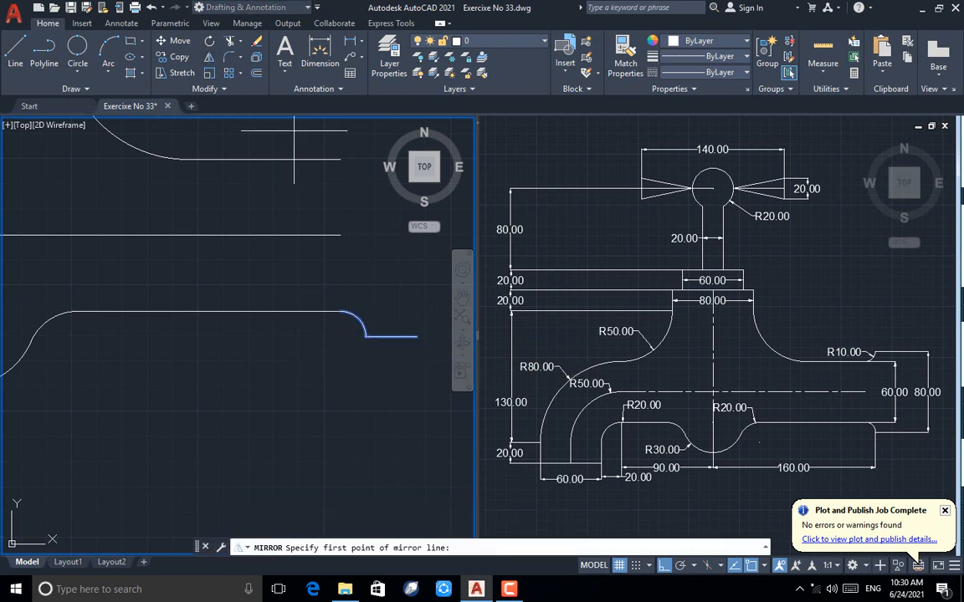
{"action": "left_click", "coordinate": [339, 236]}
{"action": "left_click", "coordinate": [275, 235]}
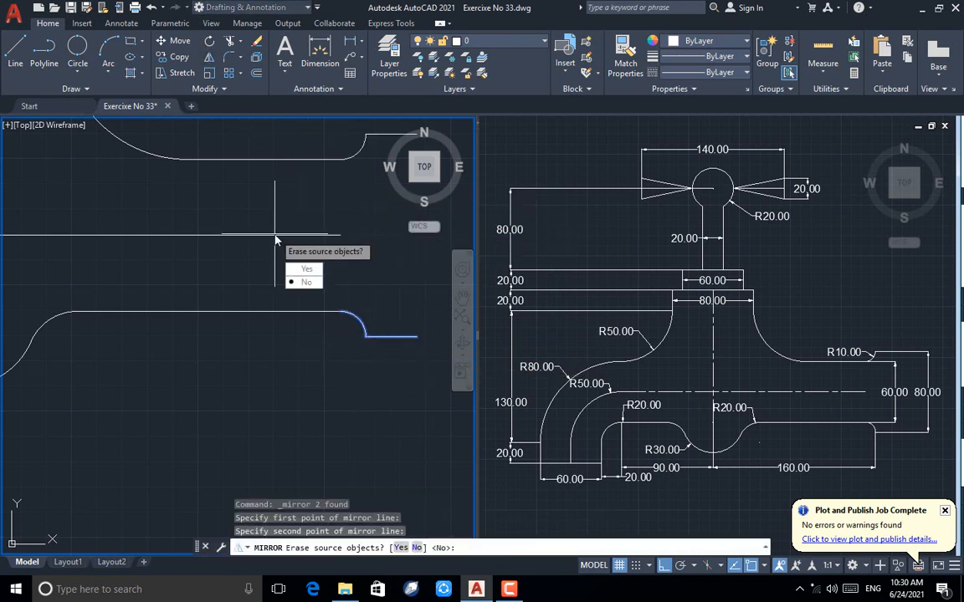
{"action": "key", "text": "Return"}
{"action": "scroll", "coordinate": [368, 343], "scroll_direction": "down", "scroll_amount": 3}
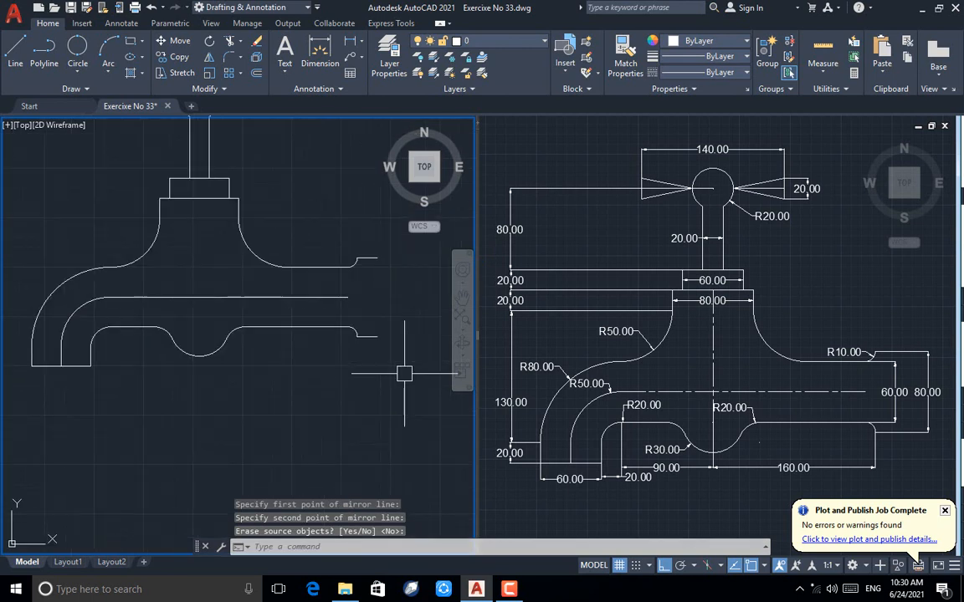
Dimension the overall width of the tap handle between its outer ends, placing the dimension above the handle.
{"action": "scroll", "coordinate": [288, 435], "scroll_direction": "down", "scroll_amount": 2}
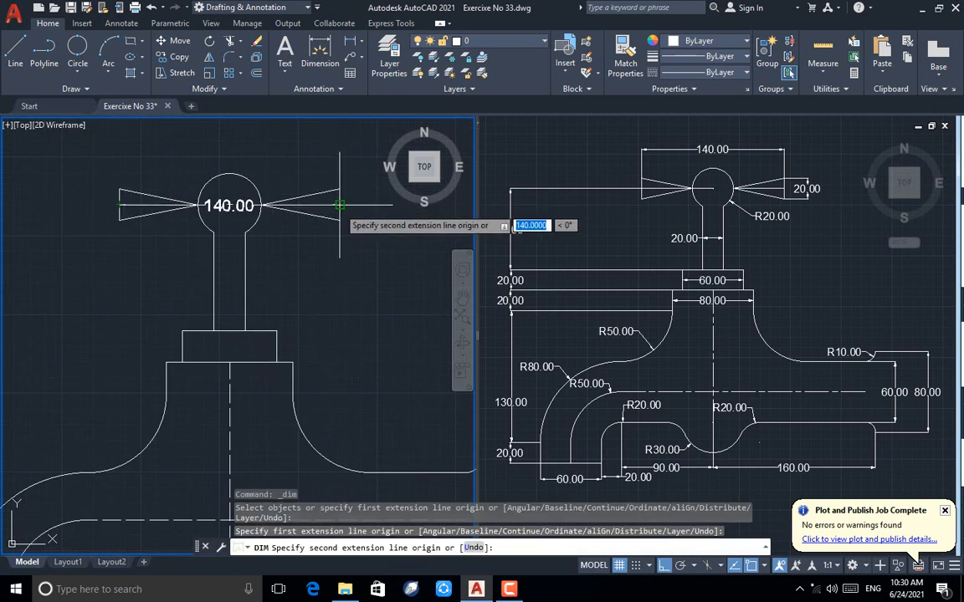
{"action": "left_click", "coordinate": [339, 197]}
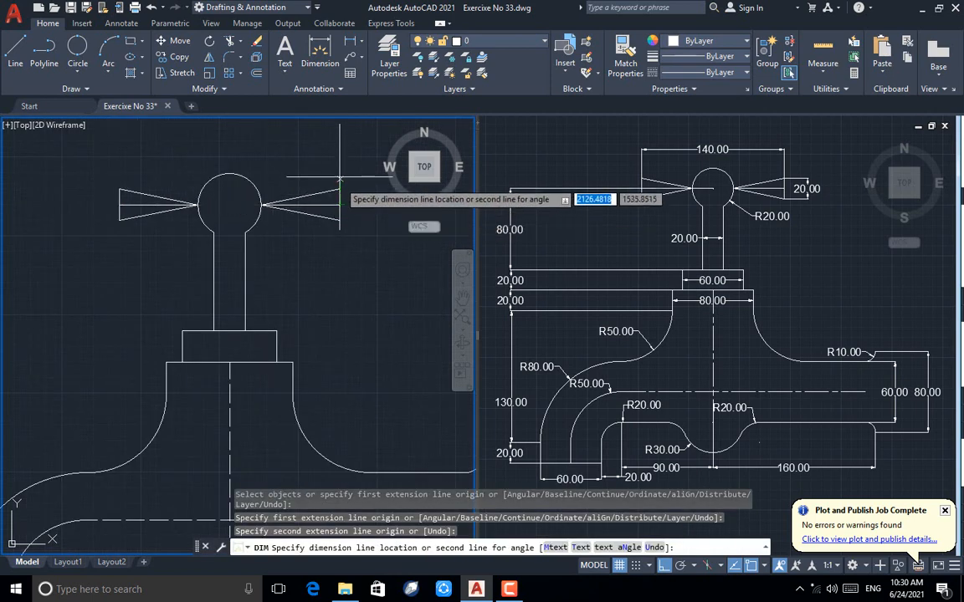
{"action": "left_click", "coordinate": [339, 178]}
Add a vertical dimension between the upper and lower horizontal pipe lines at the pipe's right end.
{"action": "scroll", "coordinate": [339, 179], "scroll_direction": "down", "scroll_amount": 2}
{"action": "scroll", "coordinate": [384, 241], "scroll_direction": "down", "scroll_amount": 1}
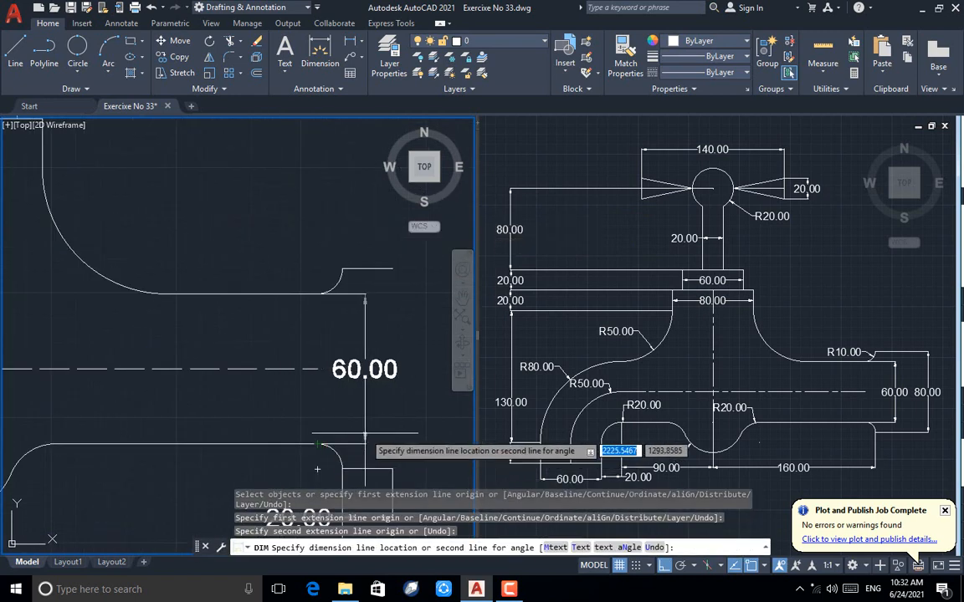
{"action": "left_click", "coordinate": [365, 389]}
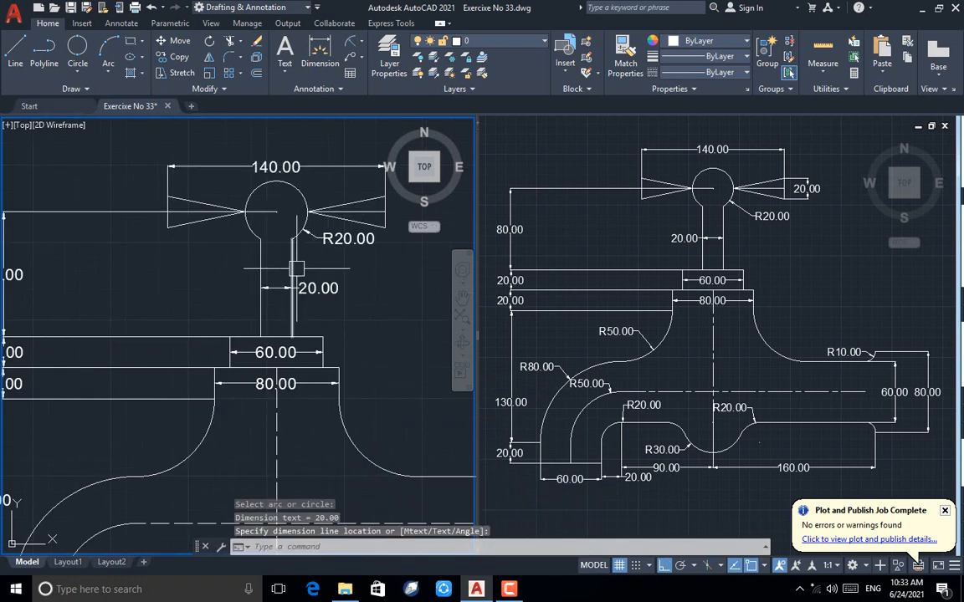
Add radius dimensions to the spout's middle arc and to its small inner arc at the lower pipe line.
{"action": "scroll", "coordinate": [316, 329], "scroll_direction": "down", "scroll_amount": 3}
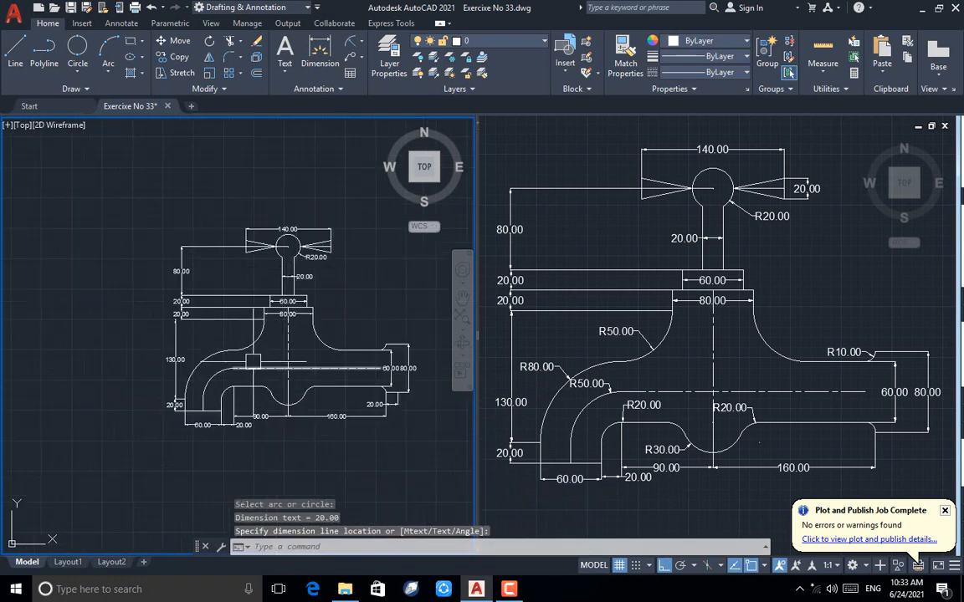
{"action": "scroll", "coordinate": [252, 360], "scroll_direction": "up", "scroll_amount": 4}
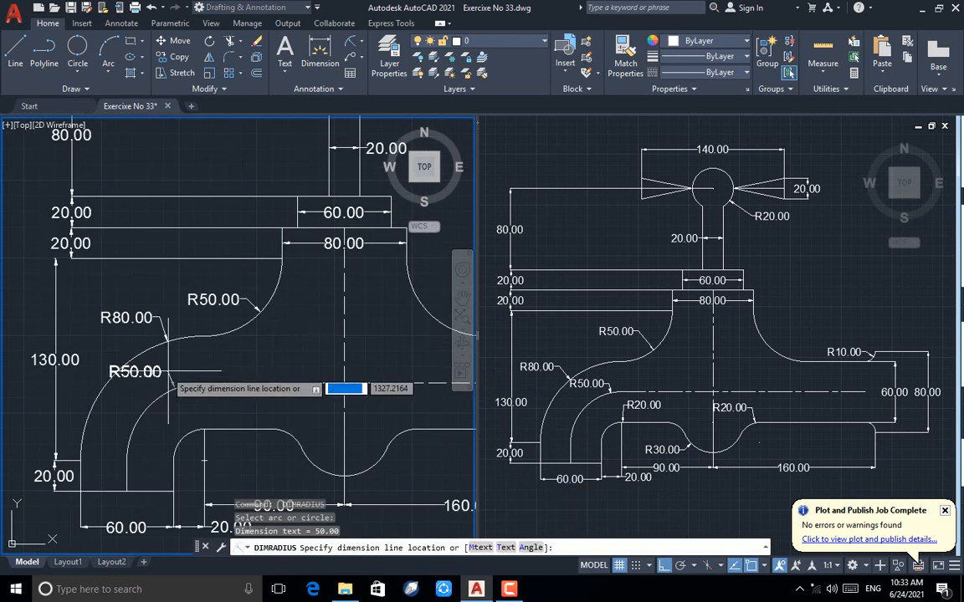
{"action": "left_click", "coordinate": [185, 369]}
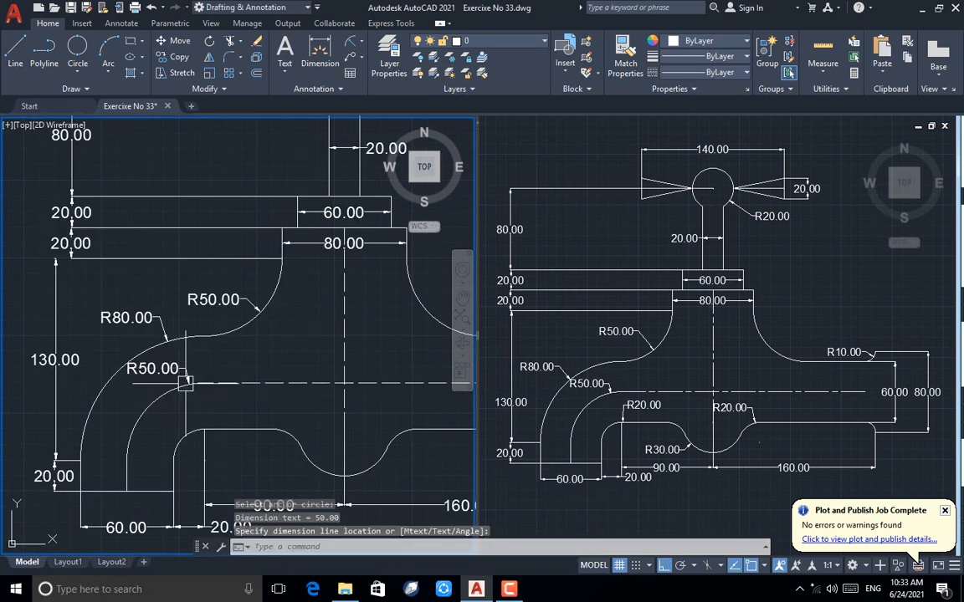
{"action": "key", "text": "Return"}
{"action": "left_click", "coordinate": [193, 435]}
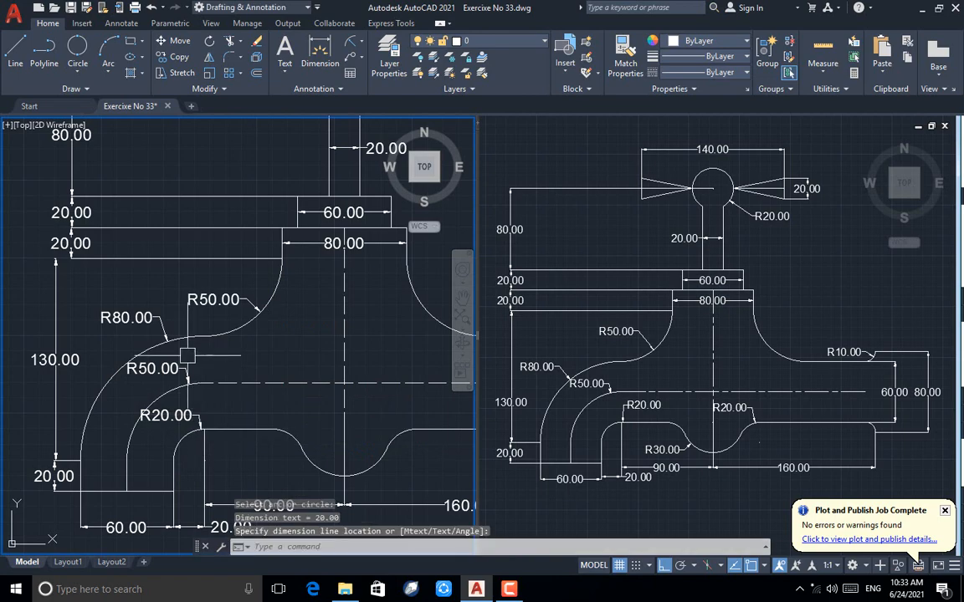